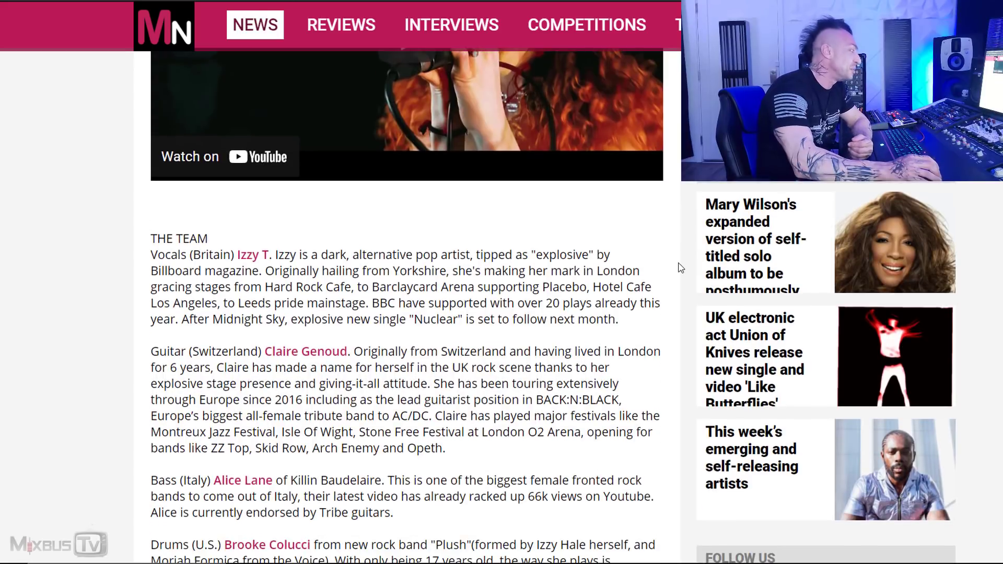
Read the article's section about the team of musicians behind the song.
{"action": "scroll", "coordinate": [663, 256], "scroll_direction": "down", "scroll_amount": 1}
{"action": "scroll", "coordinate": [610, 211], "scroll_direction": "down", "scroll_amount": 2}
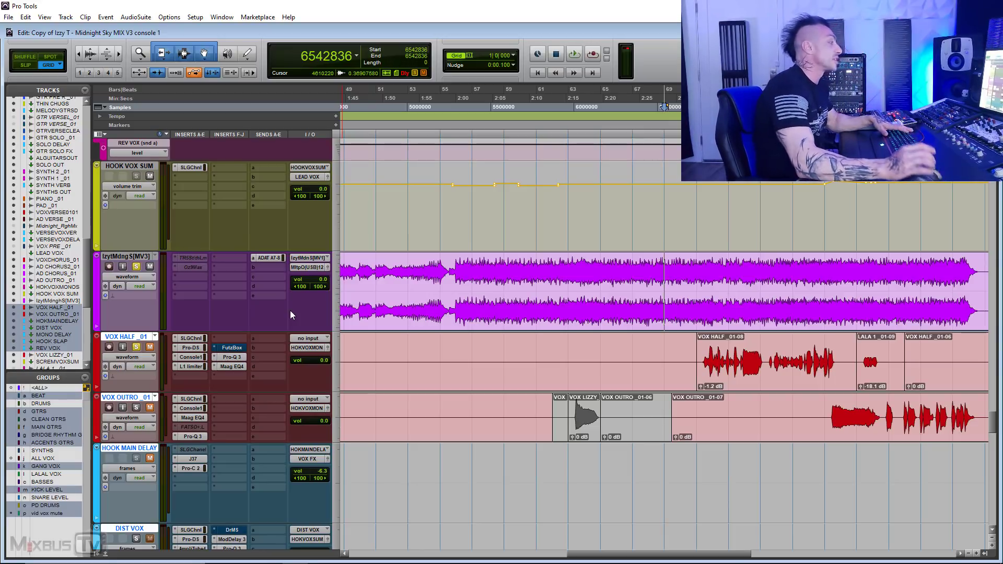
Play the soloed full mix track from the cursor position, zooming the timeline out to show more of the song.
{"action": "key", "text": "space"}
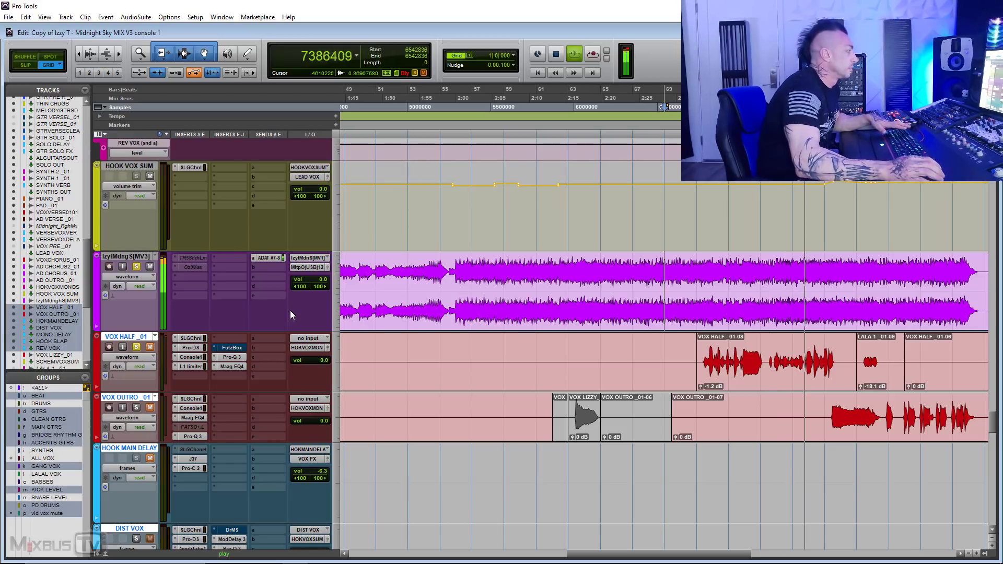
{"action": "key", "text": "ctrl+["}
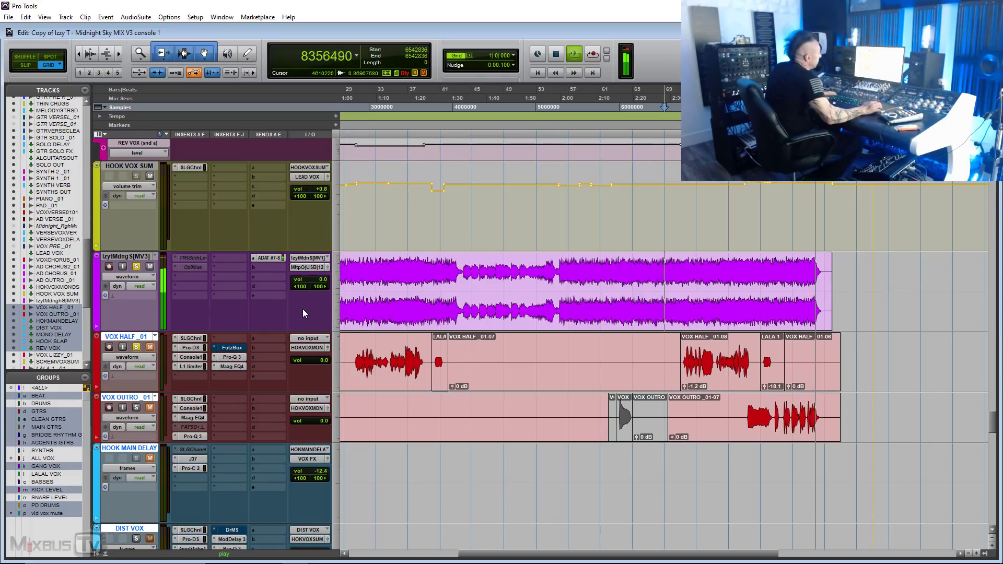
{"action": "key", "text": "space"}
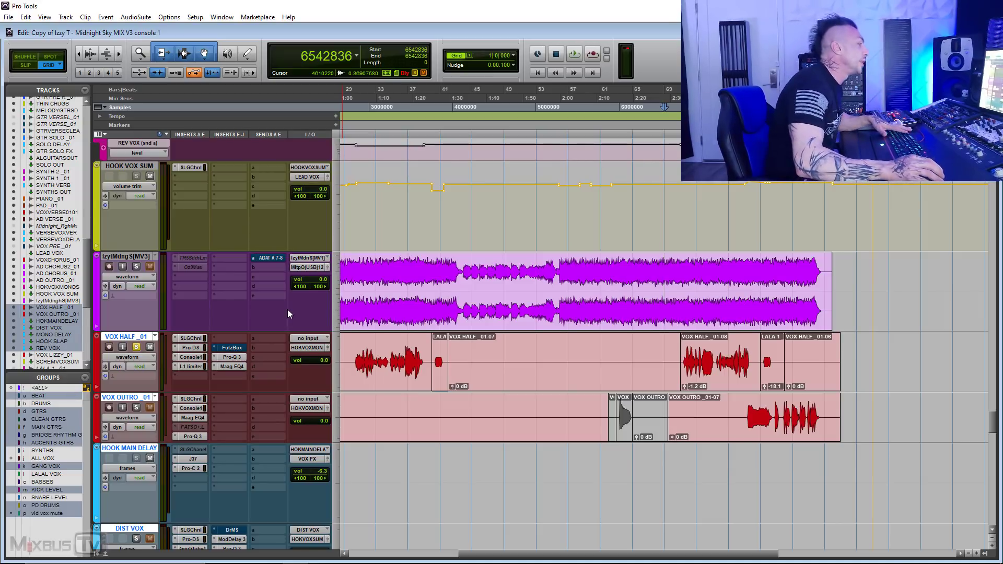
Audition the soloed VOX HALF _01 vocal from the start of clip VOX HALF _01-08 while viewing its delay and reverb tracks.
{"action": "scroll", "coordinate": [310, 356], "scroll_direction": "down", "scroll_amount": 2}
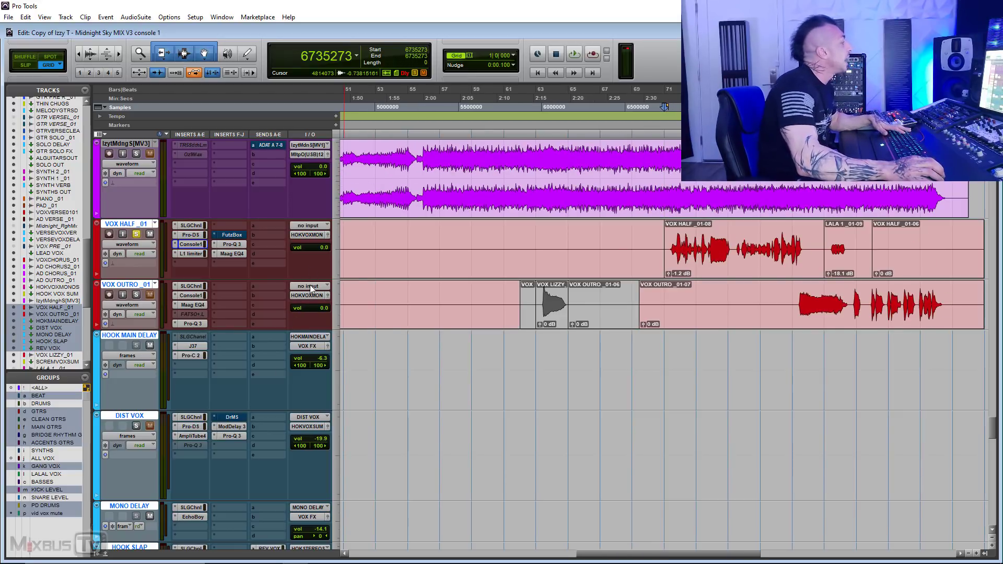
{"action": "scroll", "coordinate": [312, 274], "scroll_direction": "up", "scroll_amount": 2}
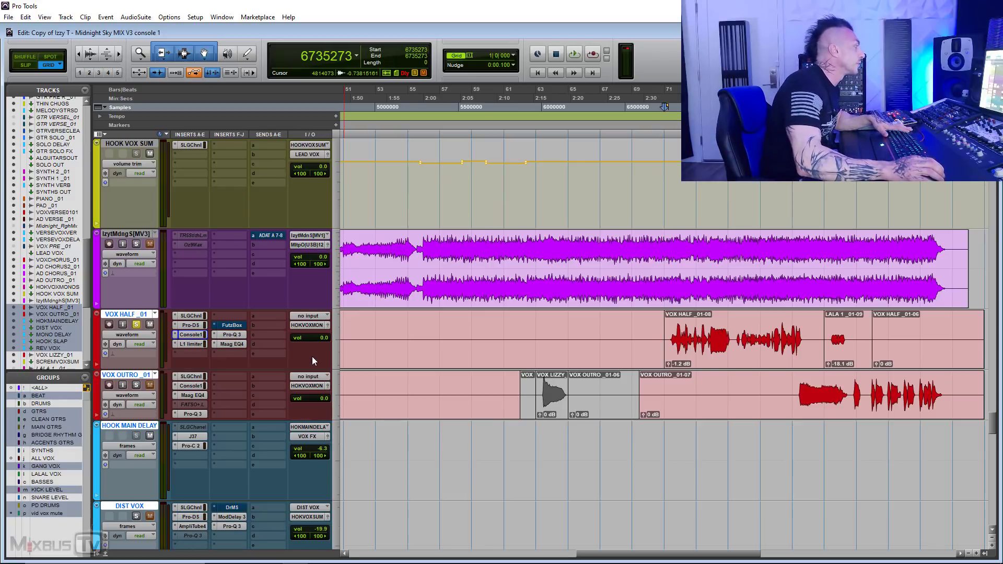
{"action": "scroll", "coordinate": [311, 353], "scroll_direction": "up", "scroll_amount": 2}
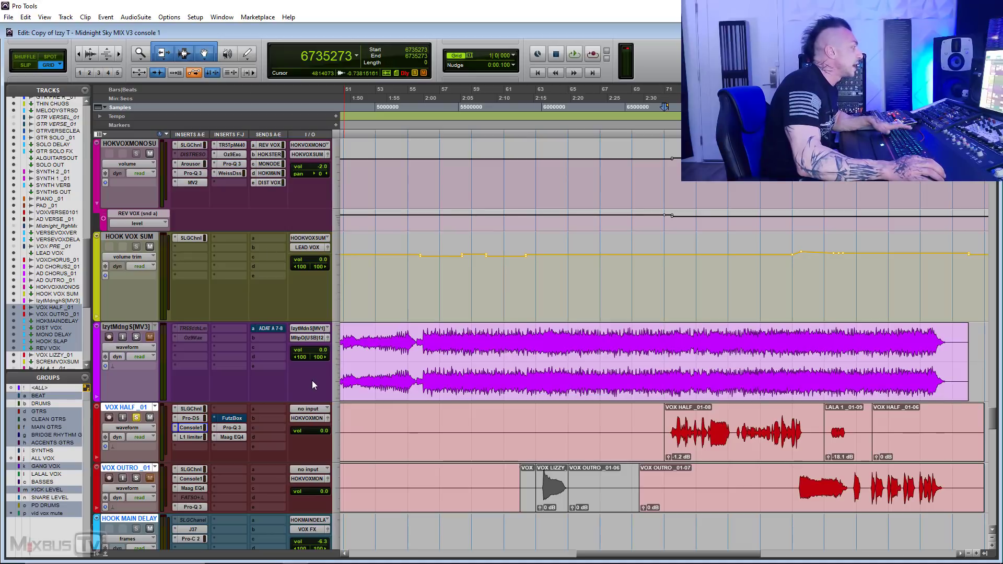
{"action": "key", "text": "space"}
{"action": "scroll", "coordinate": [313, 381], "scroll_direction": "down", "scroll_amount": 2}
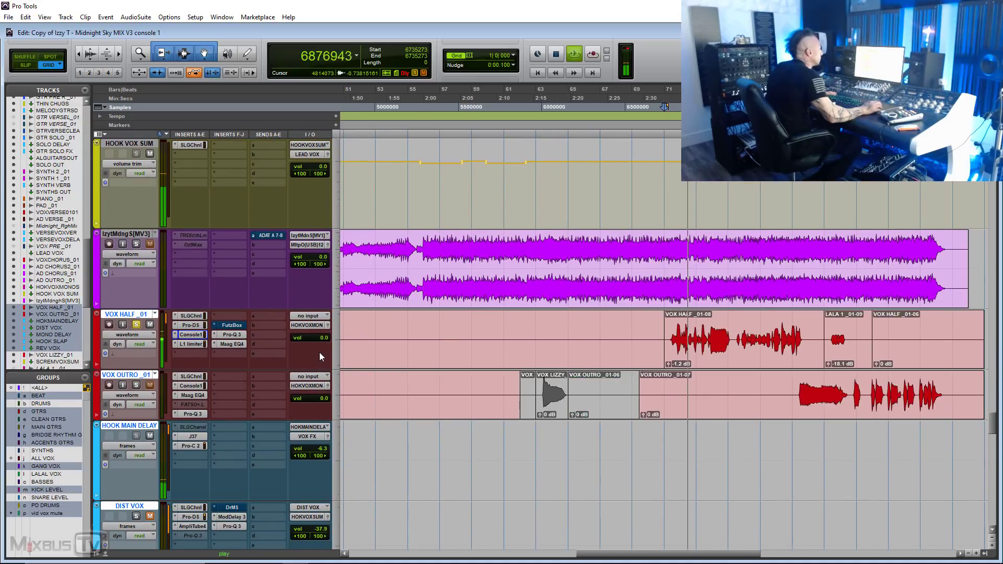
{"action": "scroll", "coordinate": [319, 353], "scroll_direction": "down", "scroll_amount": 4}
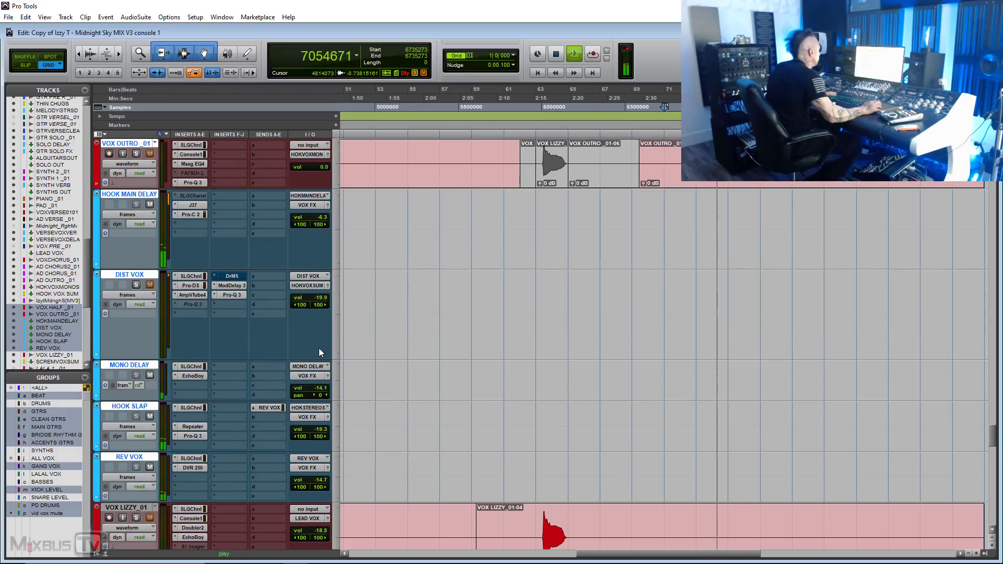
{"action": "scroll", "coordinate": [321, 353], "scroll_direction": "up", "scroll_amount": 3}
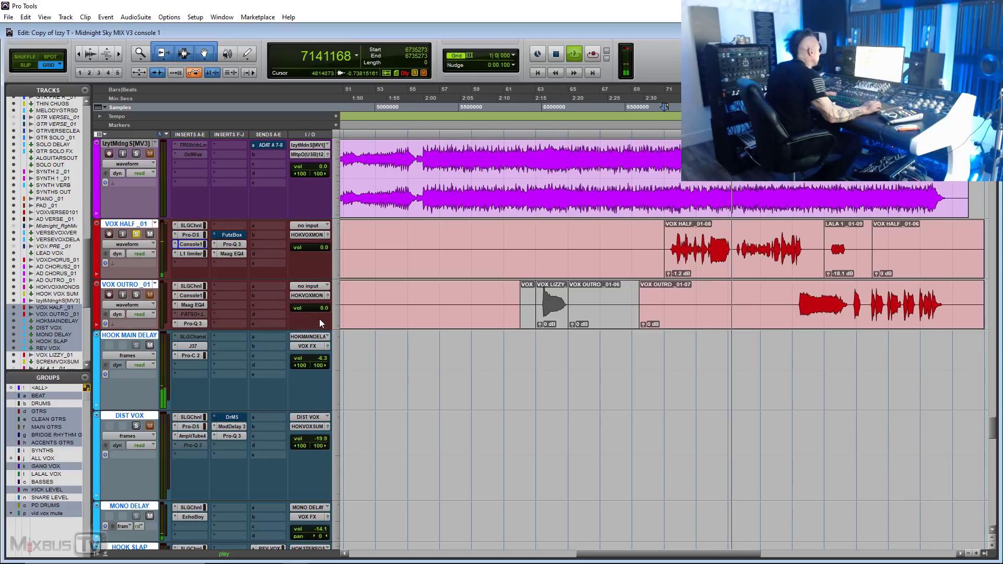
{"action": "key", "text": "space"}
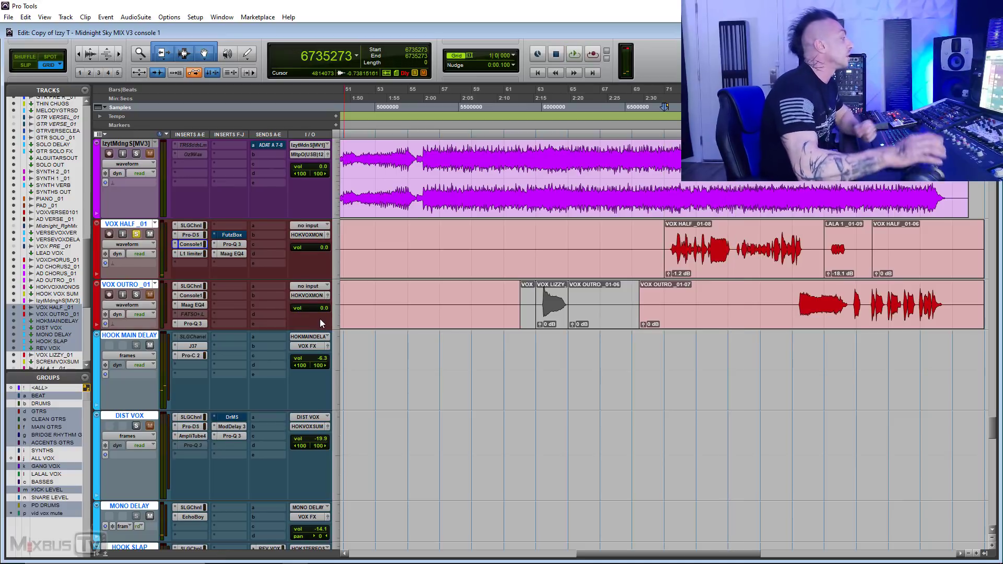
Examine the vocal routing from the HOOK MAIN DELAY and DIST VOX effect tracks up to the HOKVOXMONOSU bus.
{"action": "scroll", "coordinate": [312, 314], "scroll_direction": "down", "scroll_amount": 4}
{"action": "scroll", "coordinate": [305, 321], "scroll_direction": "up", "scroll_amount": 4}
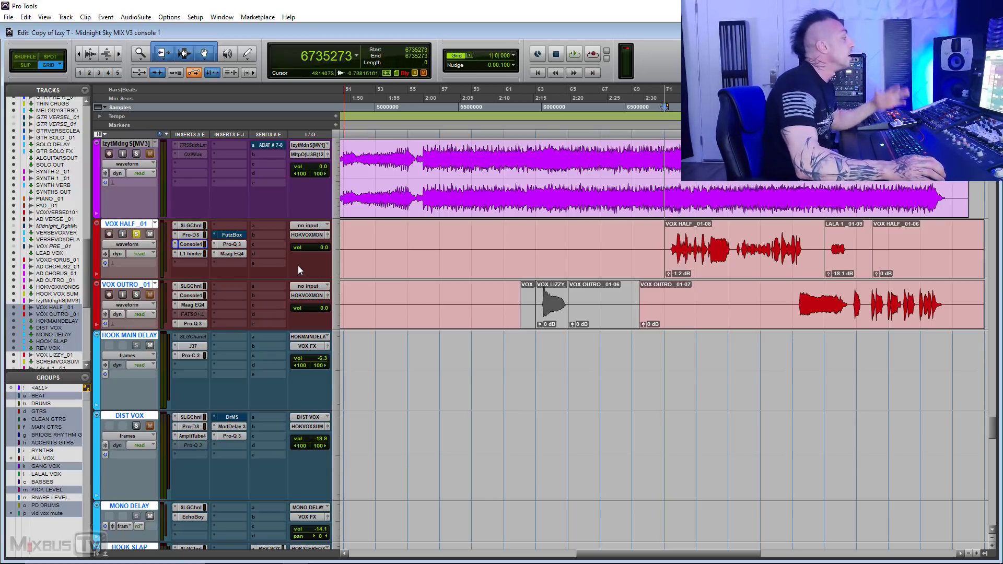
{"action": "scroll", "coordinate": [302, 266], "scroll_direction": "down", "scroll_amount": 3}
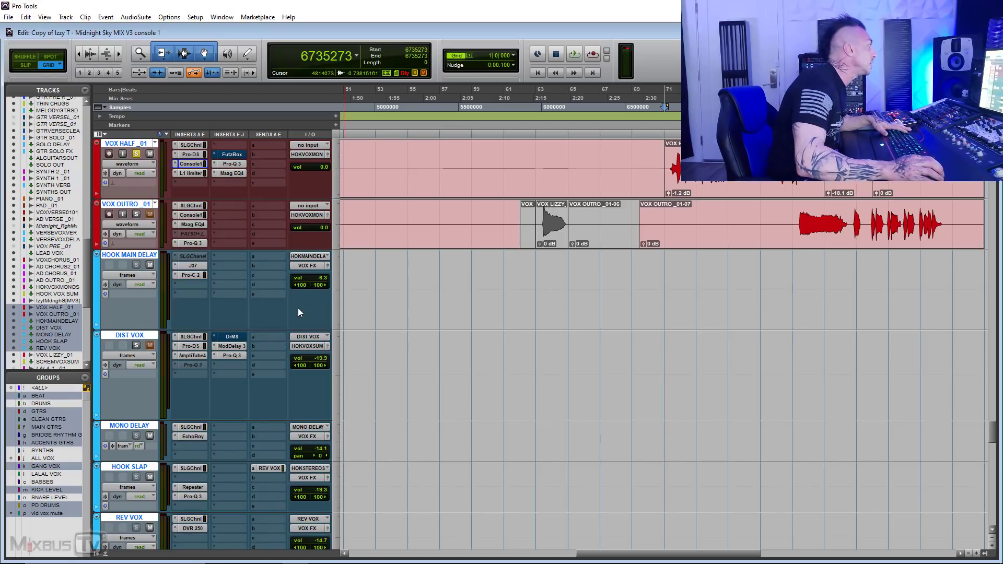
{"action": "scroll", "coordinate": [297, 308], "scroll_direction": "up", "scroll_amount": 3}
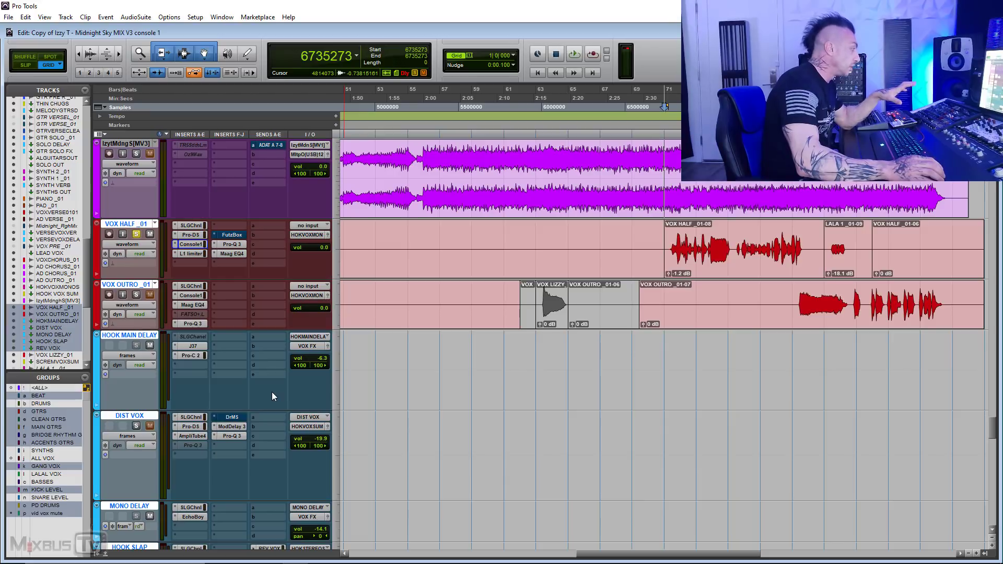
{"action": "left_click", "coordinate": [146, 436]}
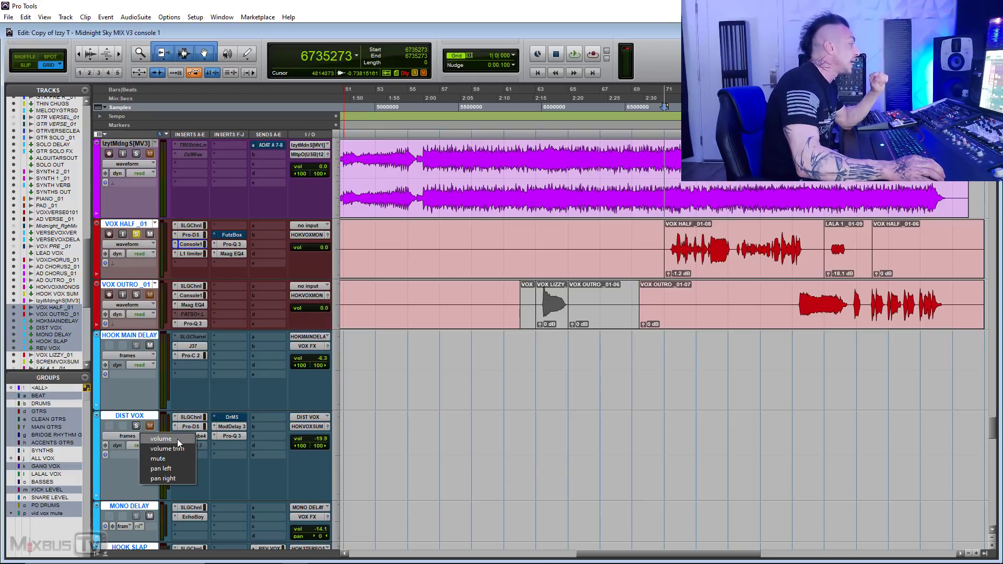
{"action": "left_click", "coordinate": [156, 448], "text": "alt"}
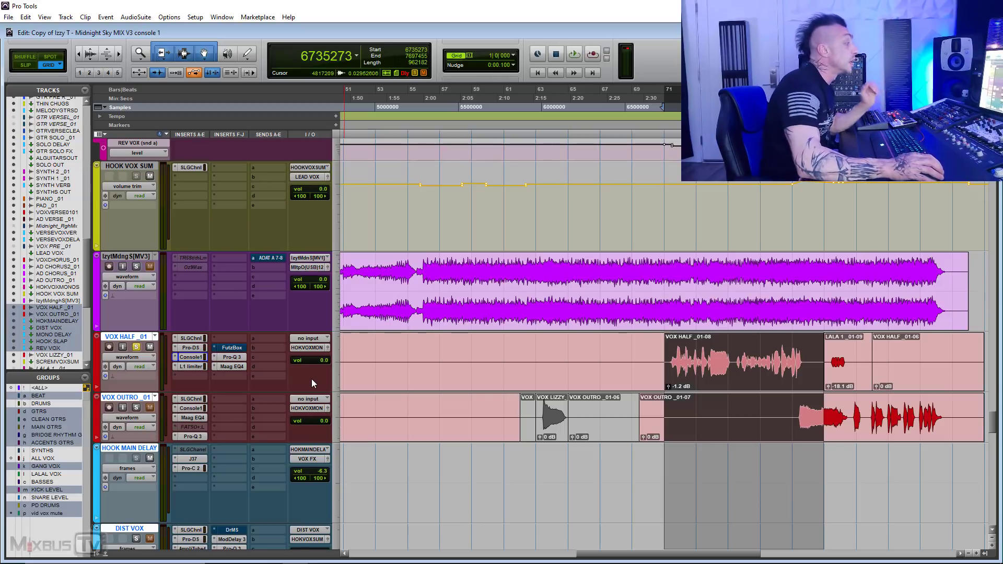
{"action": "scroll", "coordinate": [312, 378], "scroll_direction": "up", "scroll_amount": 5}
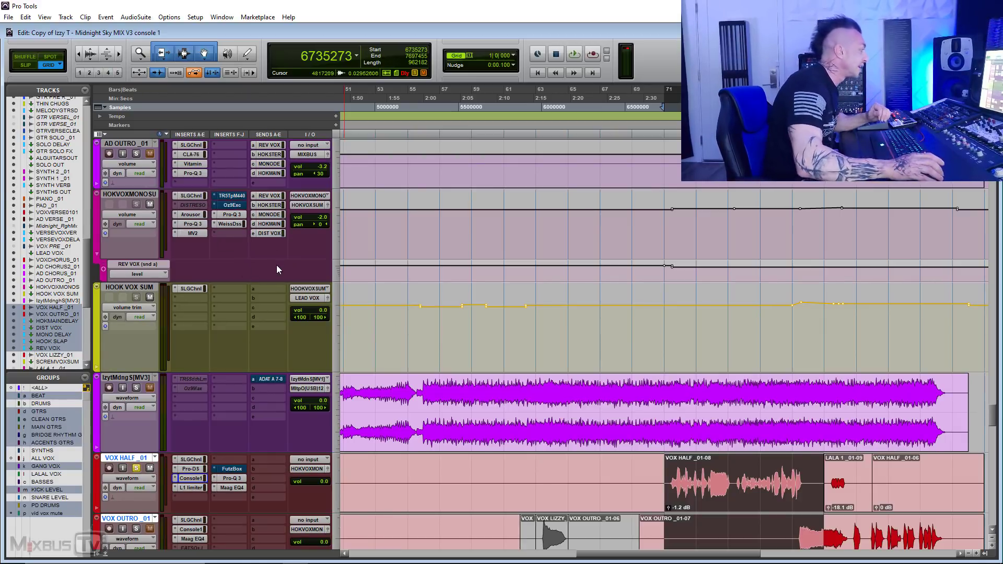
{"action": "scroll", "coordinate": [277, 266], "scroll_direction": "down", "scroll_amount": 5}
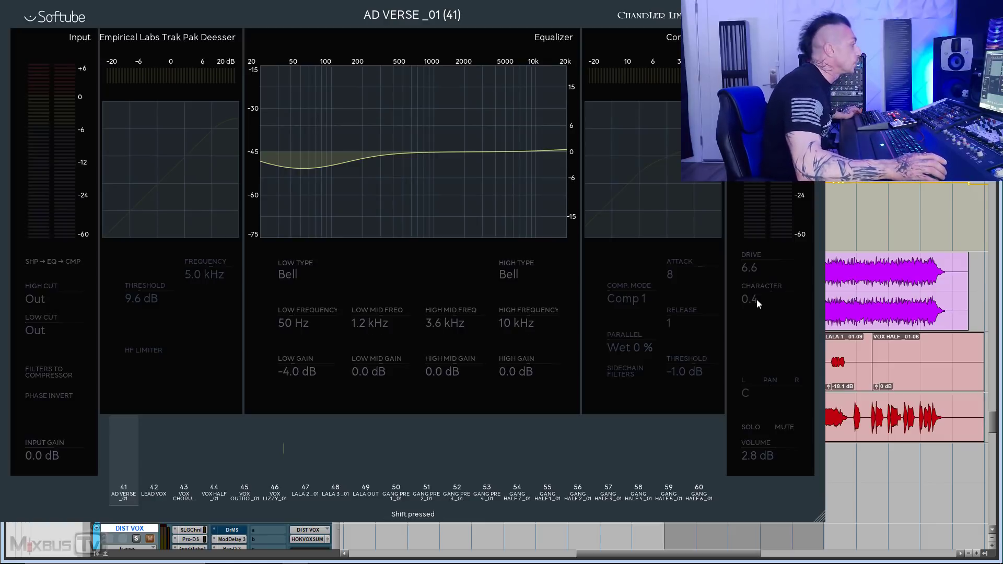
Play the soloed vocal with the Softube Console 1 display open, and stop playback.
{"action": "key", "text": "space"}
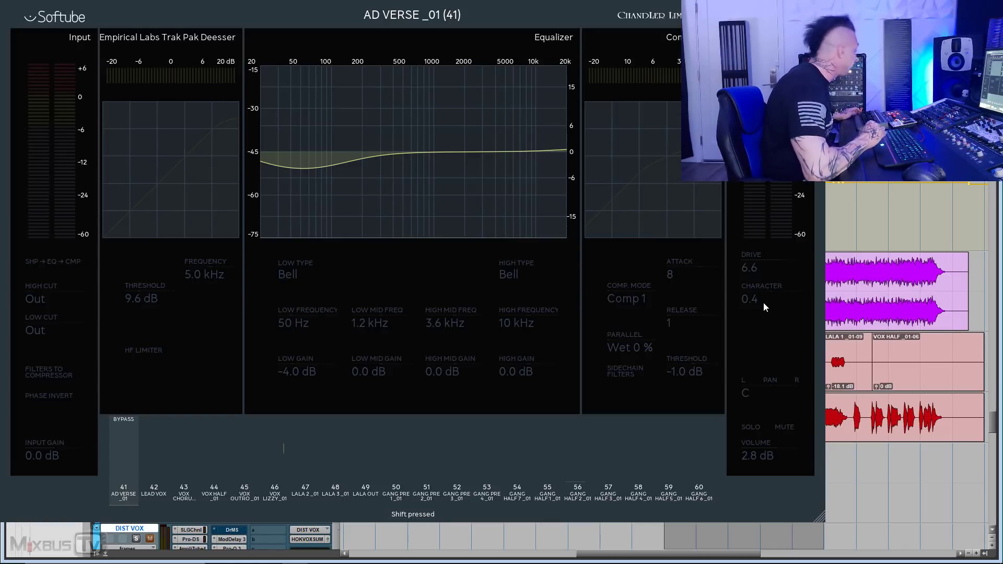
{"action": "key", "text": "space"}
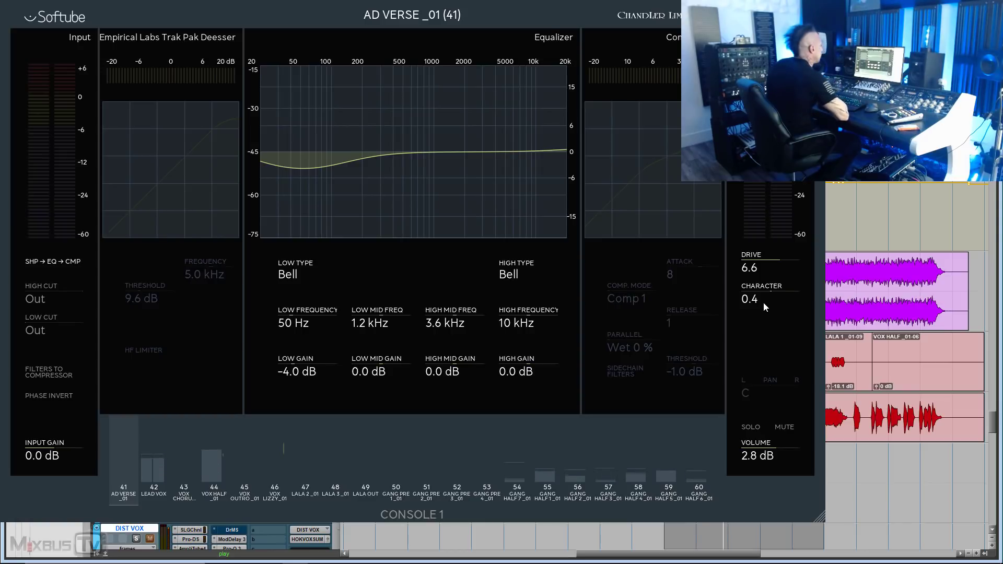
{"action": "key", "text": "space"}
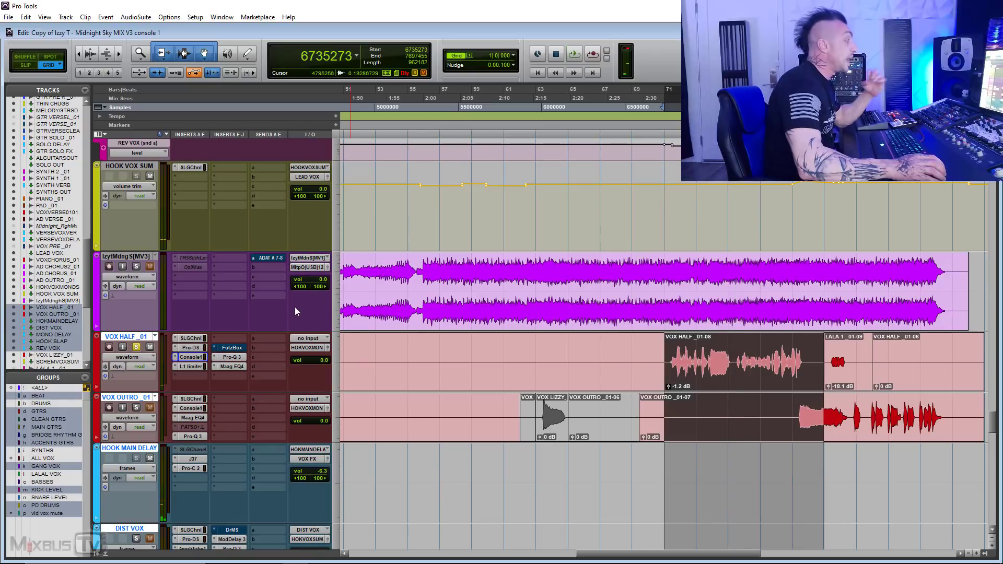
Inspect the Arousor compressor settings on the HOKVOXMONOSU track and close the plugin.
{"action": "scroll", "coordinate": [294, 330], "scroll_direction": "up", "scroll_amount": 5}
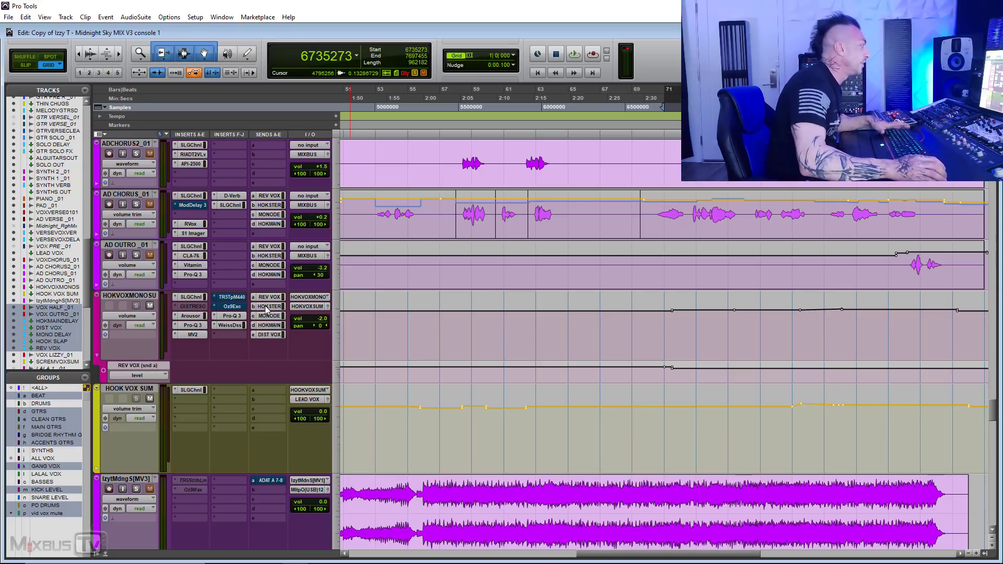
{"action": "left_click", "coordinate": [190, 317]}
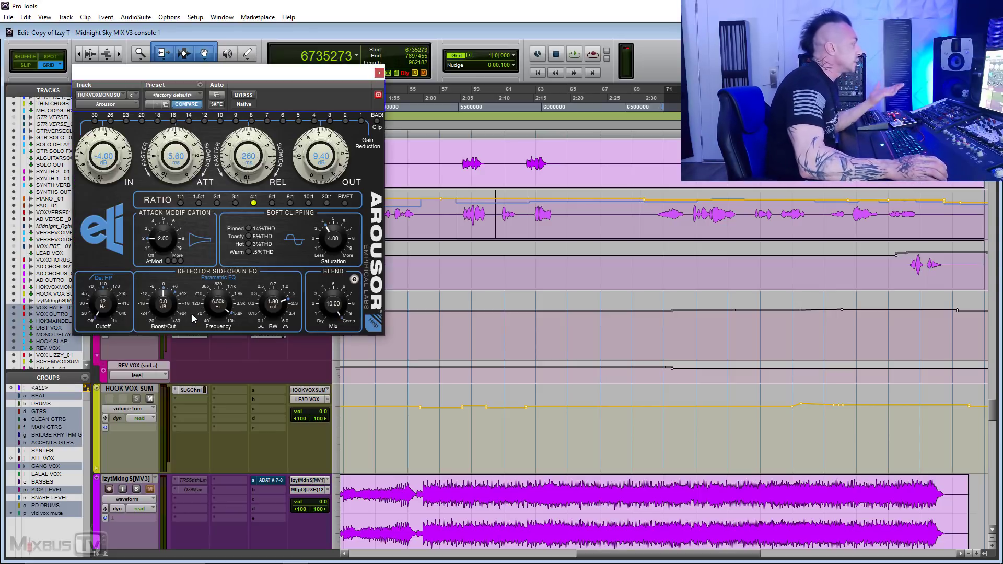
{"action": "left_click", "coordinate": [379, 73]}
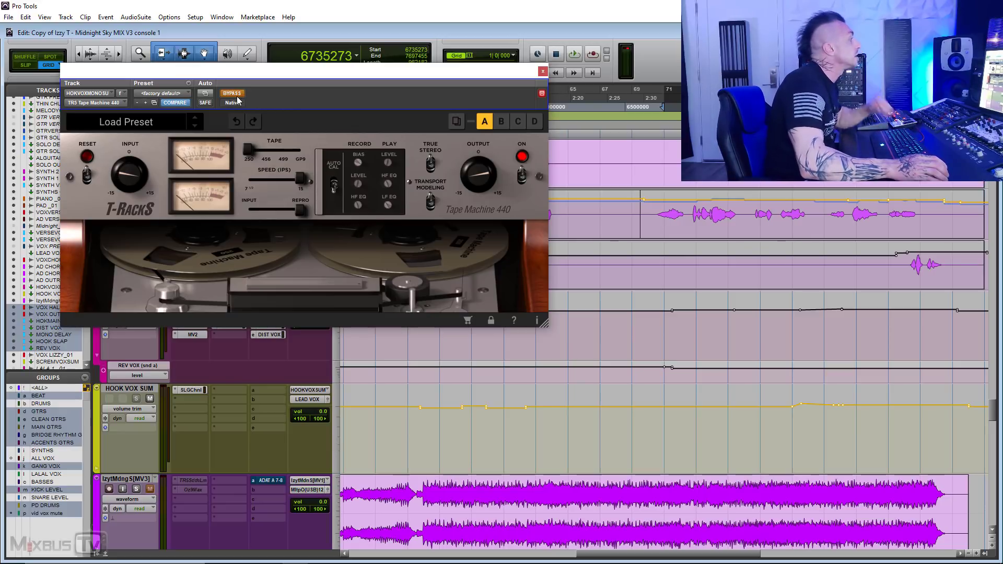
Audition the T-RackS Tape Machine 440 on HOKVOXMONOSU, leave it out of bypass, and close its window.
{"action": "key", "text": "space"}
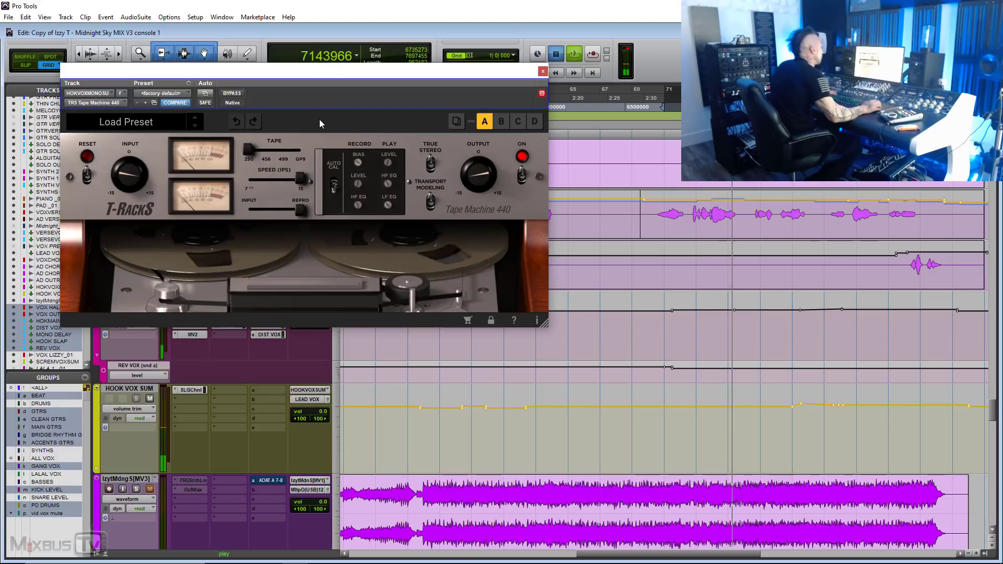
{"action": "key", "text": "space"}
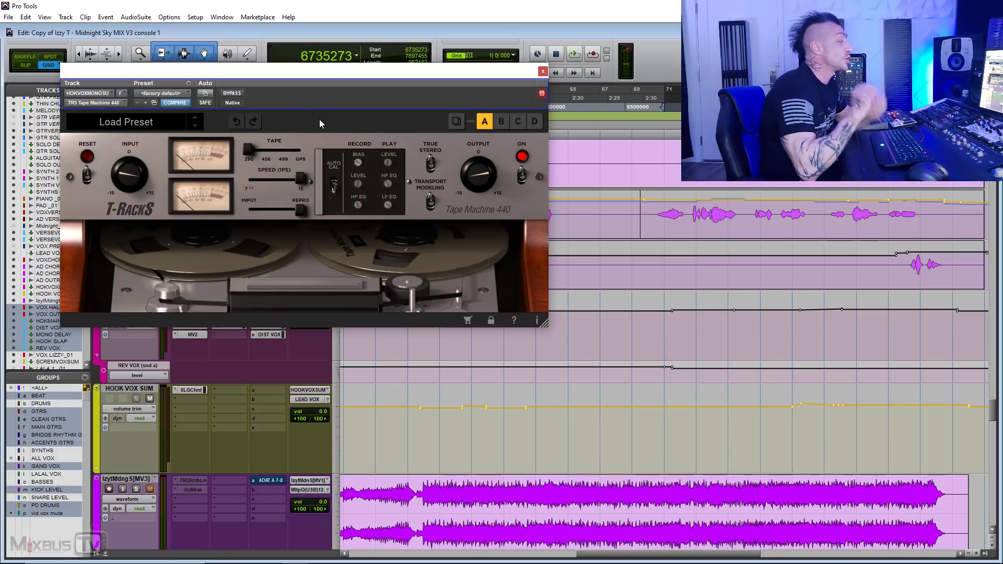
{"action": "left_click", "coordinate": [542, 72]}
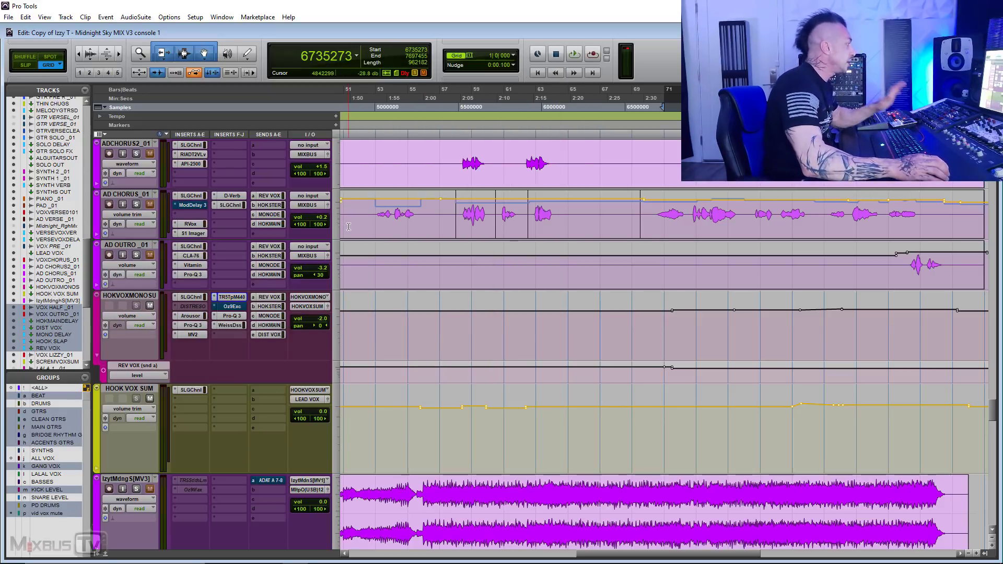
Compare the HOKVOXMONOSU vocal with the Ozone 9 Exciter bypassed and active, leave the effect enabled, and close the plugin.
{"action": "left_click", "coordinate": [233, 308]}
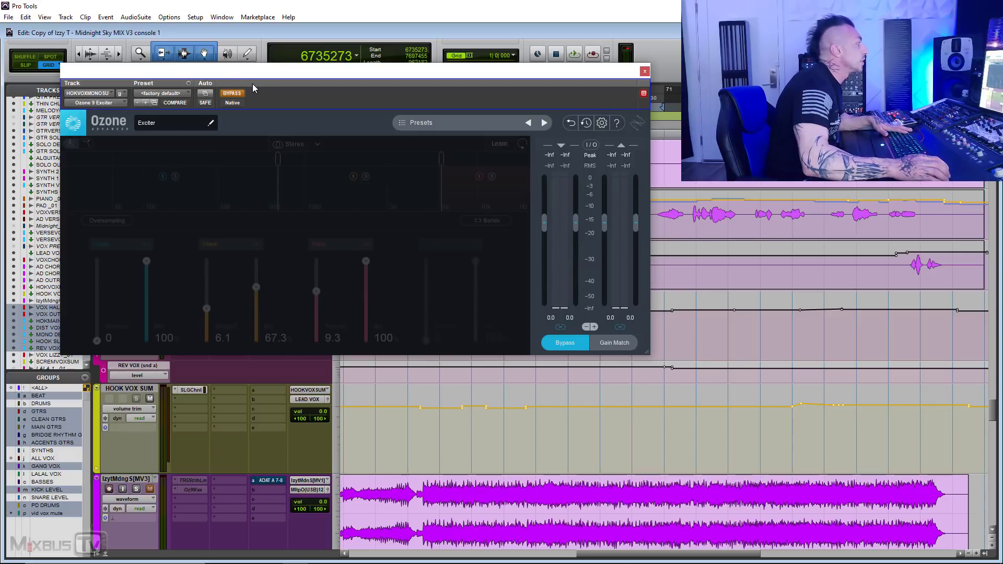
{"action": "left_click", "coordinate": [240, 95]}
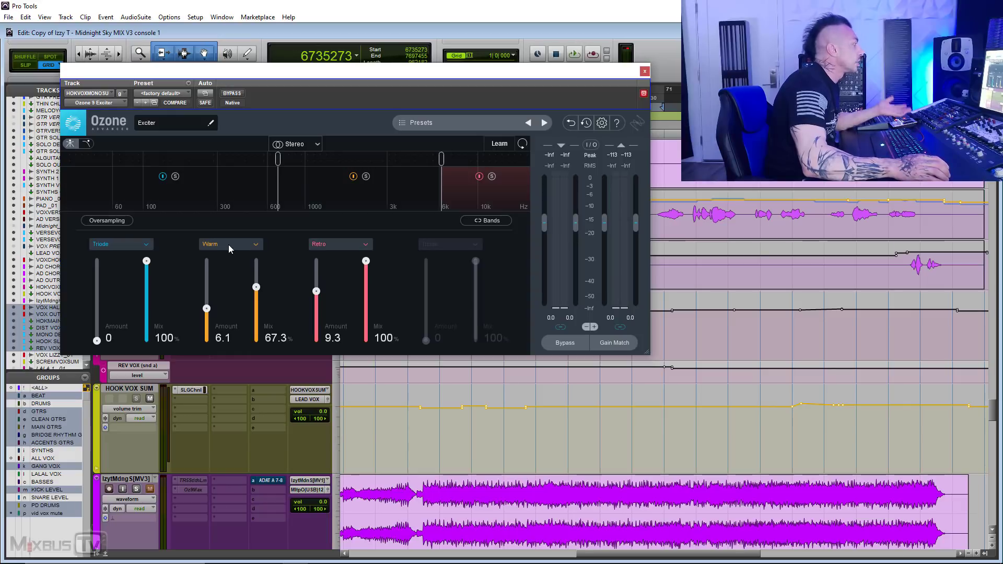
{"action": "left_click", "coordinate": [237, 94]}
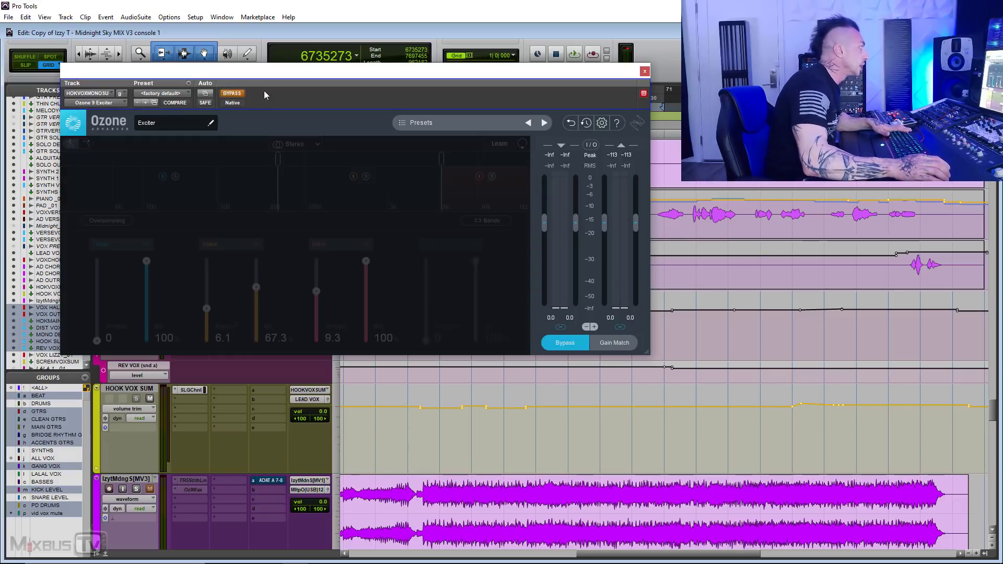
{"action": "key", "text": "space"}
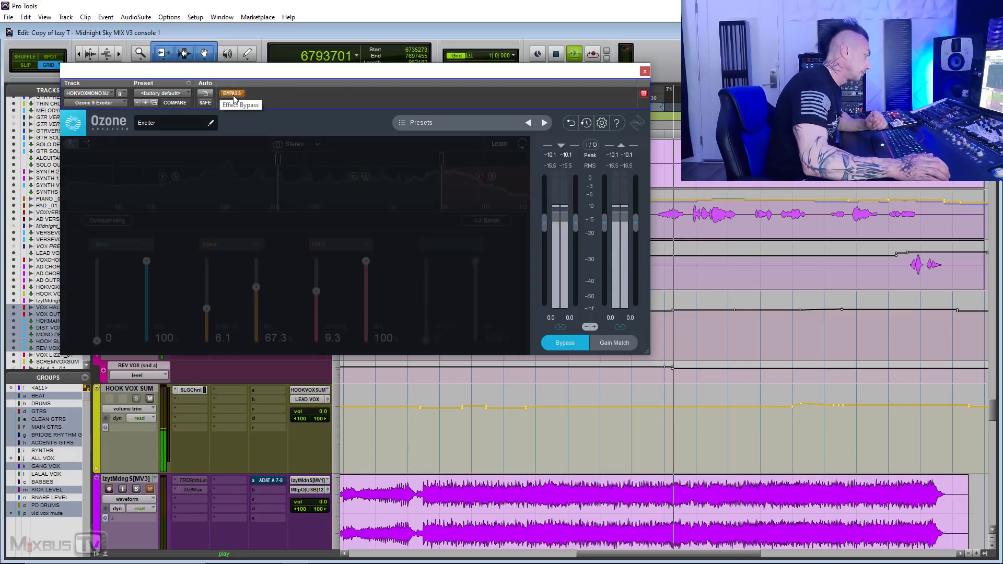
{"action": "left_click", "coordinate": [233, 94]}
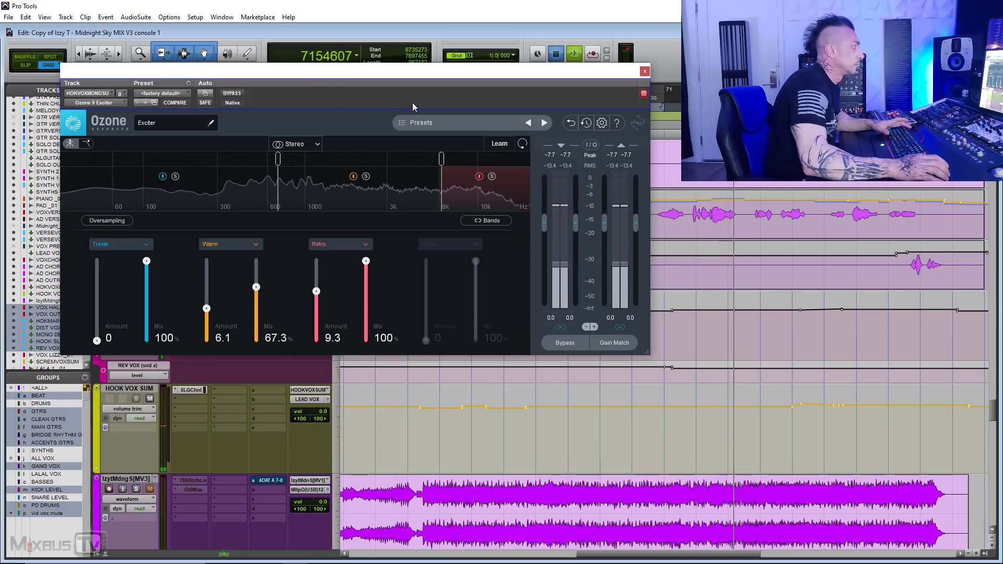
{"action": "key", "text": "space"}
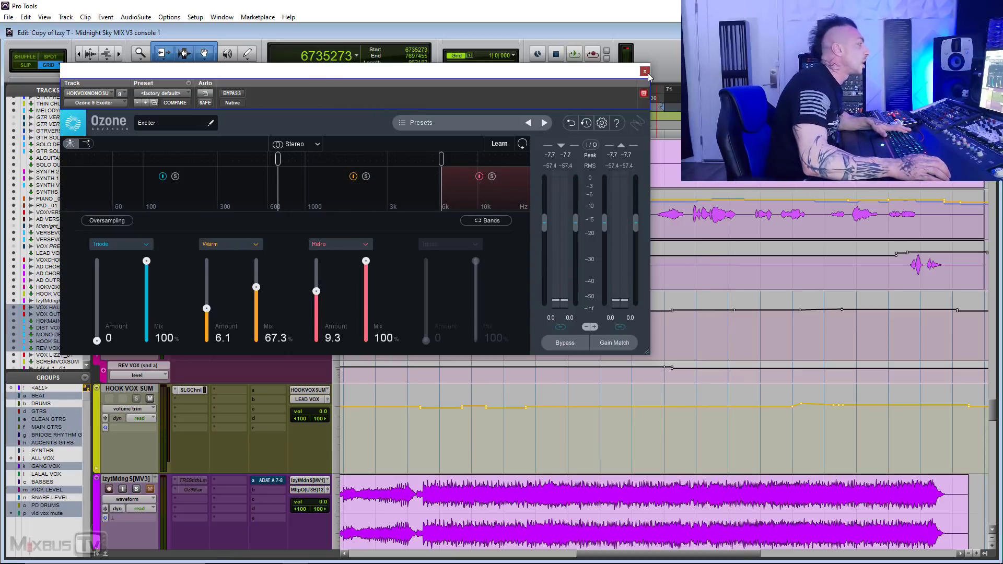
{"action": "left_click", "coordinate": [644, 71]}
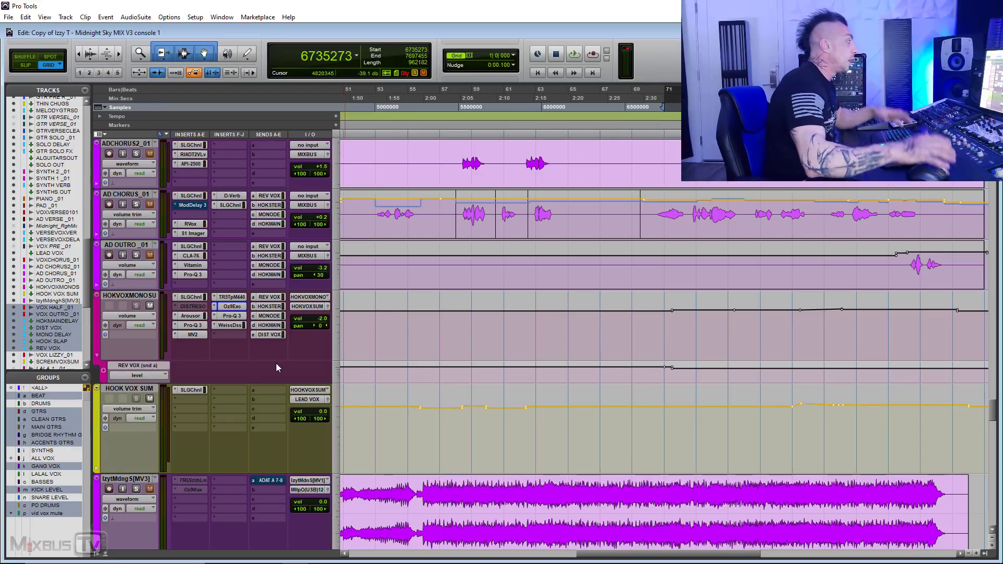
Inspect the Weiss Deess settings on the HOKVOXMONOSU track and close the plugin.
{"action": "left_click", "coordinate": [227, 326]}
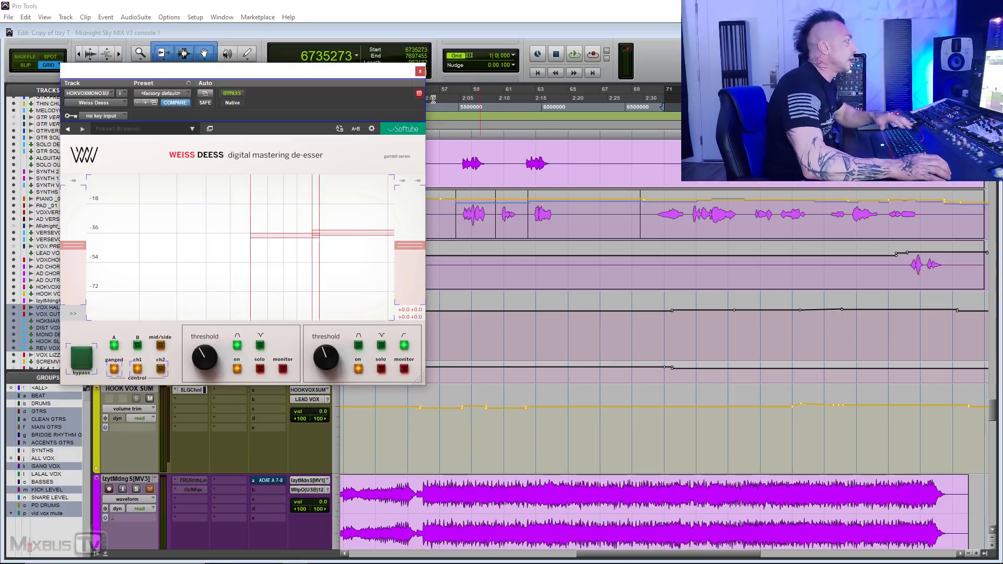
{"action": "left_click", "coordinate": [420, 71]}
Move the DIST VOX track directly beneath the VOX HALF _01 track.
{"action": "scroll", "coordinate": [325, 317], "scroll_direction": "down", "scroll_amount": 5}
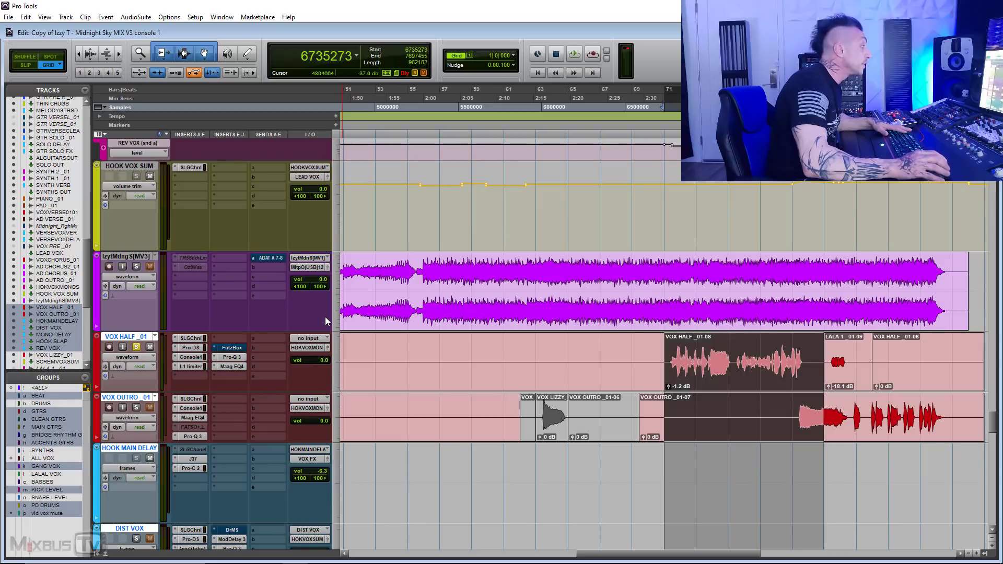
{"action": "scroll", "coordinate": [325, 316], "scroll_direction": "down", "scroll_amount": 1}
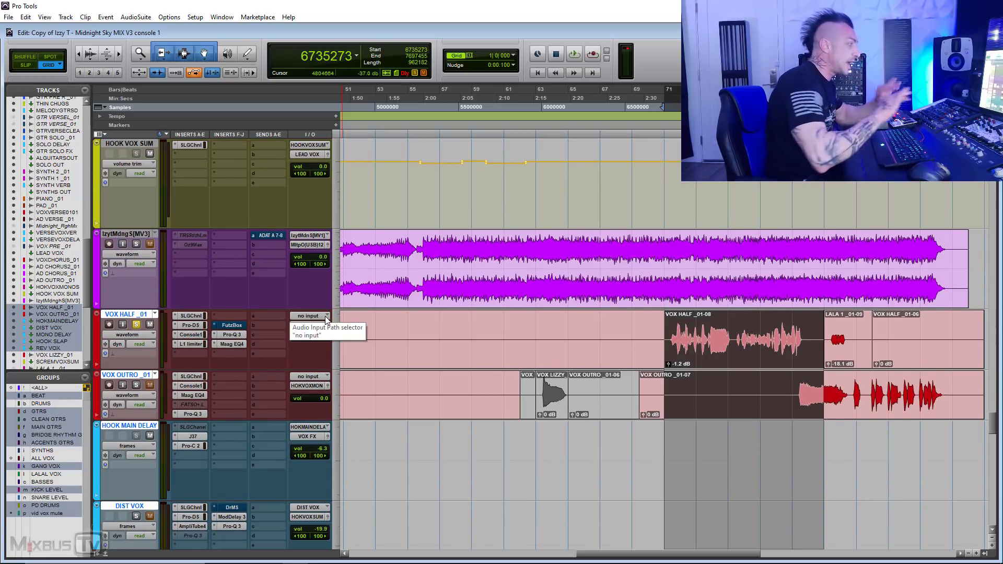
{"action": "scroll", "coordinate": [325, 315], "scroll_direction": "down", "scroll_amount": 4}
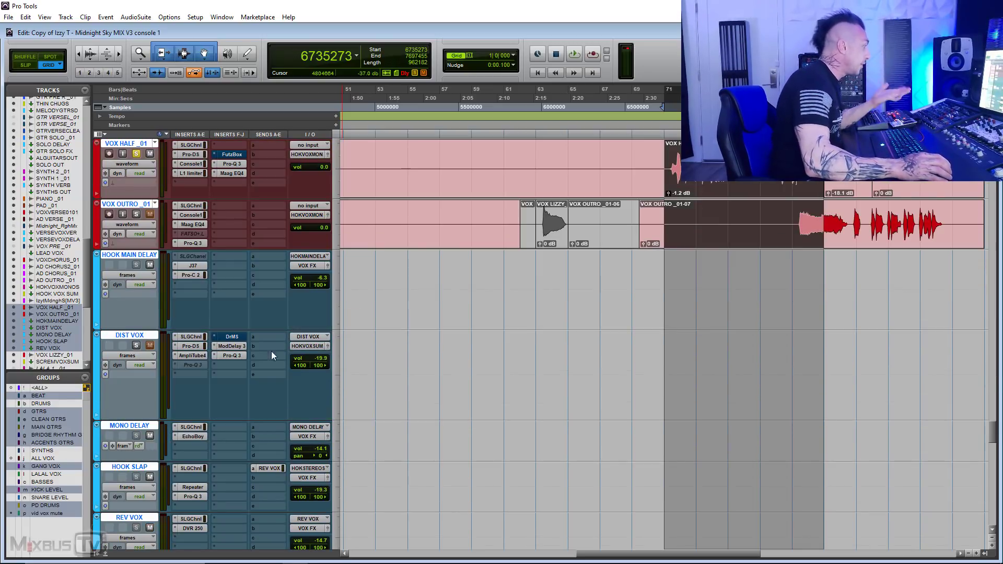
{"action": "left_click", "coordinate": [133, 335]}
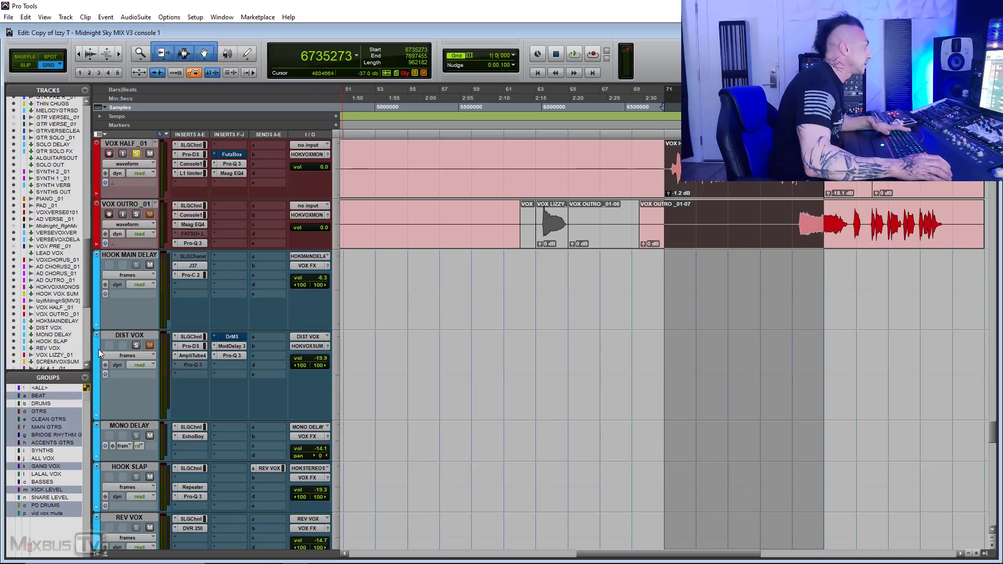
{"action": "left_click_drag", "start_coordinate": [129, 335], "coordinate": [268, 246]}
Switch the DIST VOX track view from frames to volume and examine its automation across the song.
{"action": "key", "text": "ctrl+bracketright"}
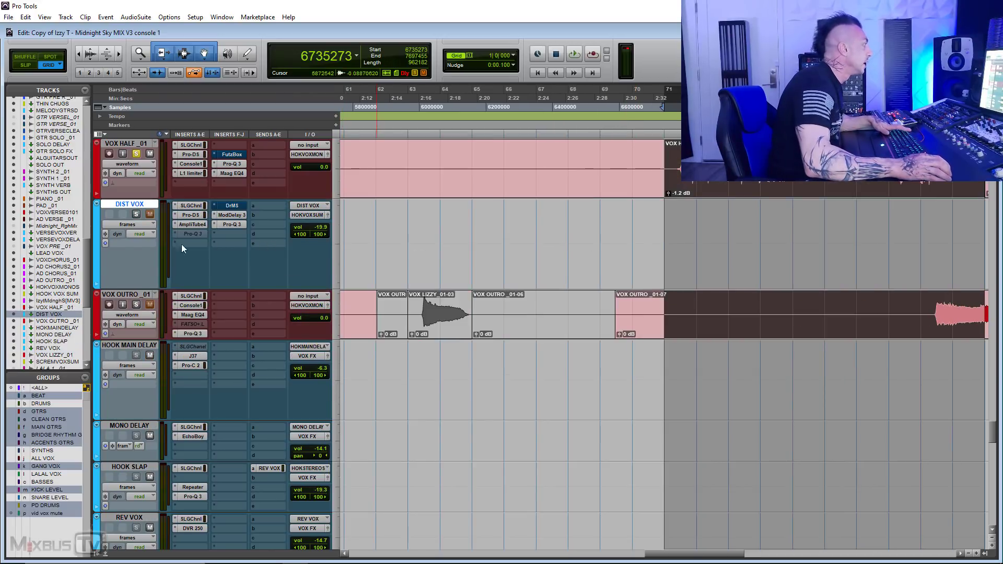
{"action": "left_click", "coordinate": [141, 226]}
{"action": "left_click", "coordinate": [162, 234]}
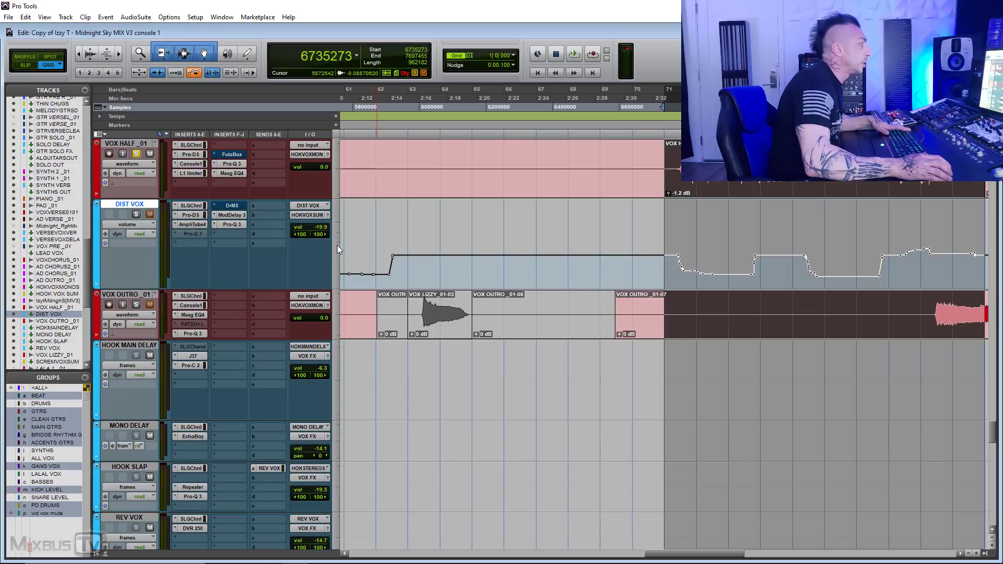
{"action": "key", "text": "ctrl+bracketleft"}
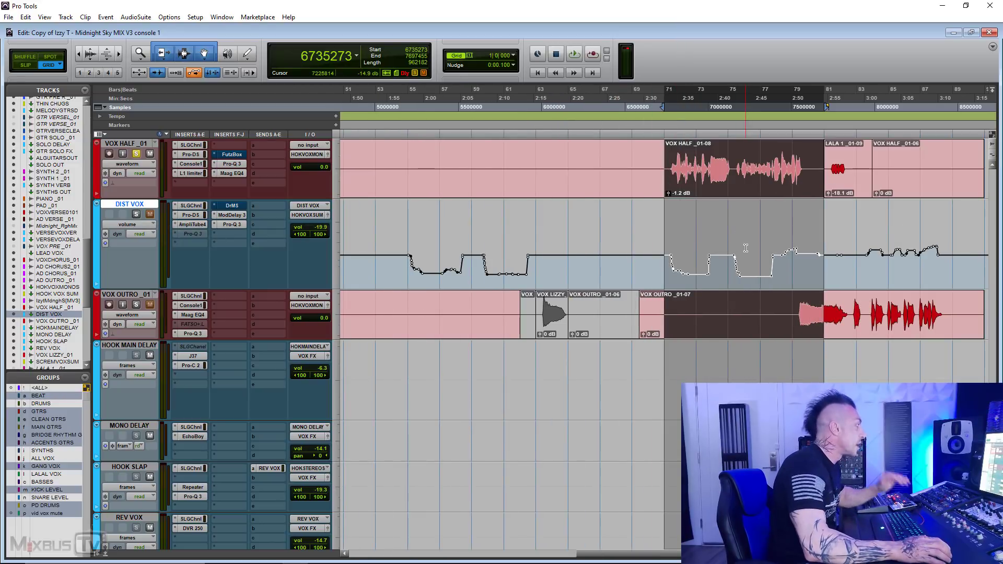
{"action": "scroll", "coordinate": [582, 238], "scroll_direction": "left", "scroll_amount": 5}
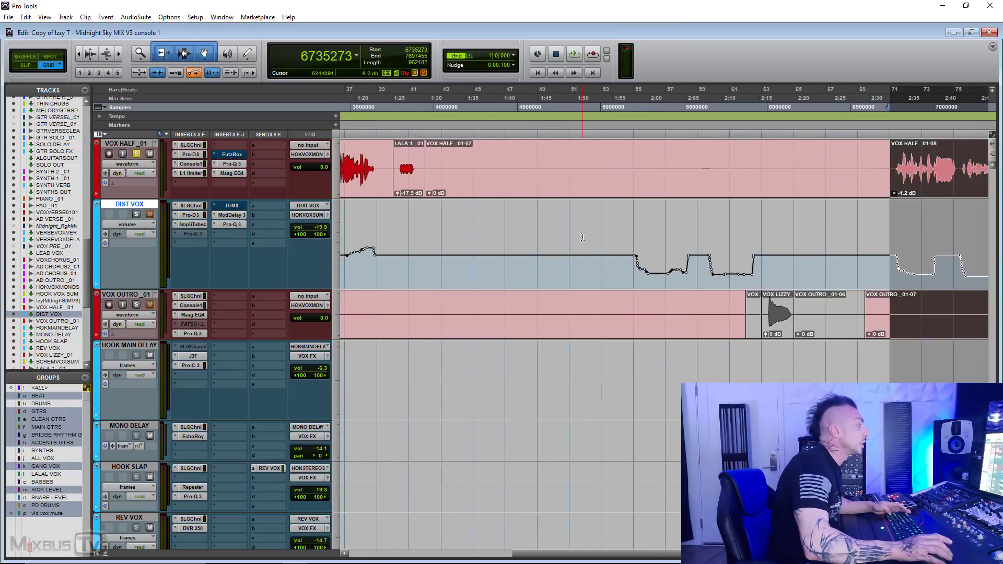
{"action": "scroll", "coordinate": [583, 238], "scroll_direction": "left", "scroll_amount": 3}
{"action": "scroll", "coordinate": [534, 233], "scroll_direction": "right", "scroll_amount": 4}
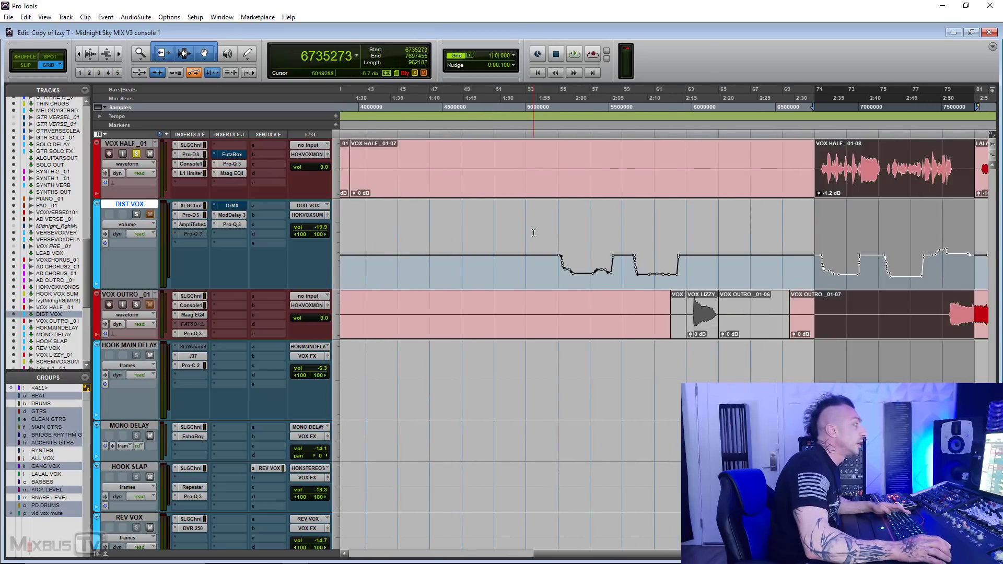
{"action": "scroll", "coordinate": [534, 233], "scroll_direction": "right", "scroll_amount": 6}
Solo DIST VOX, play it with VOX HALF _01 while extending the selection to sample 8467200, and stop playback.
{"action": "left_click", "coordinate": [135, 215]}
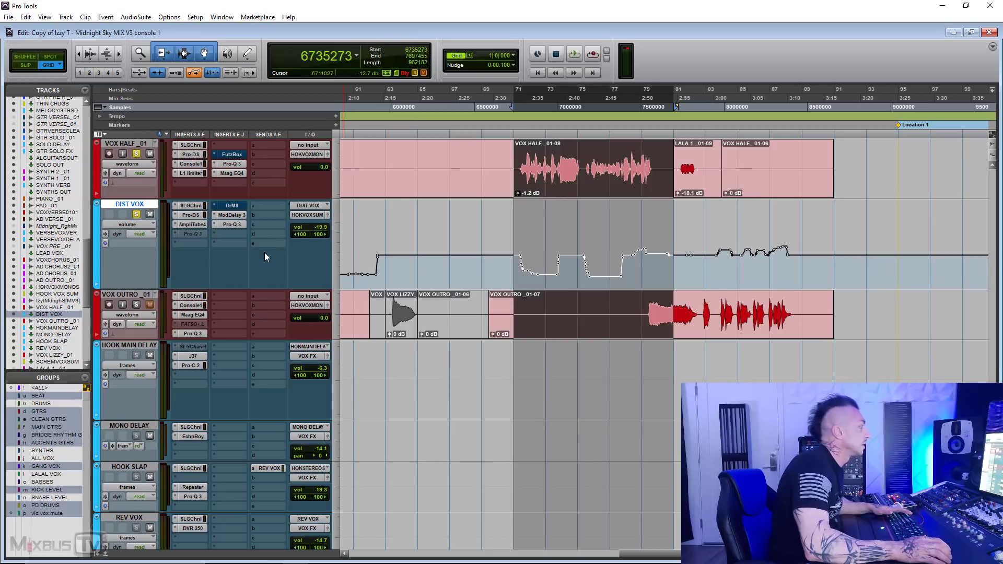
{"action": "key", "text": "space"}
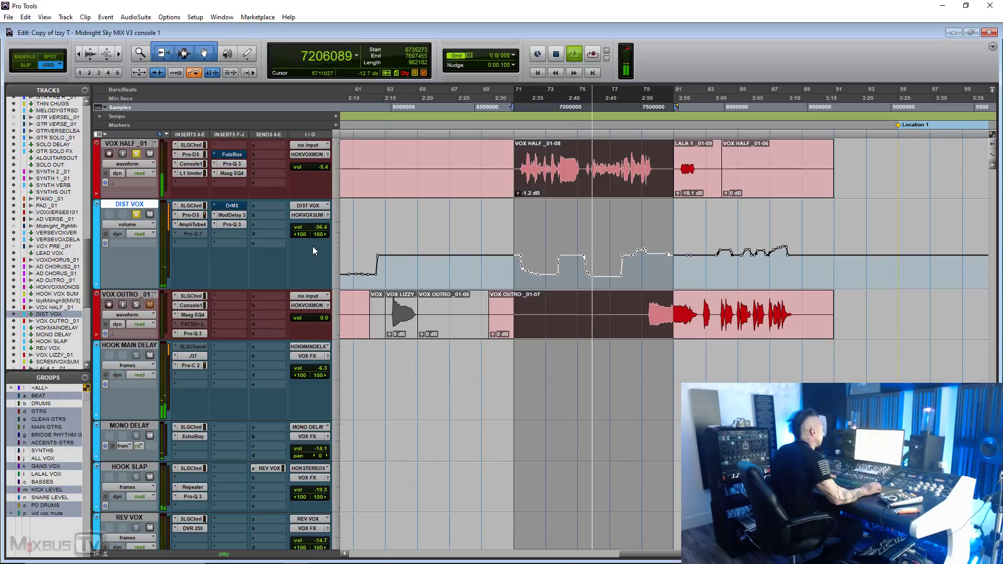
{"action": "left_click", "coordinate": [800, 272], "text": "shift"}
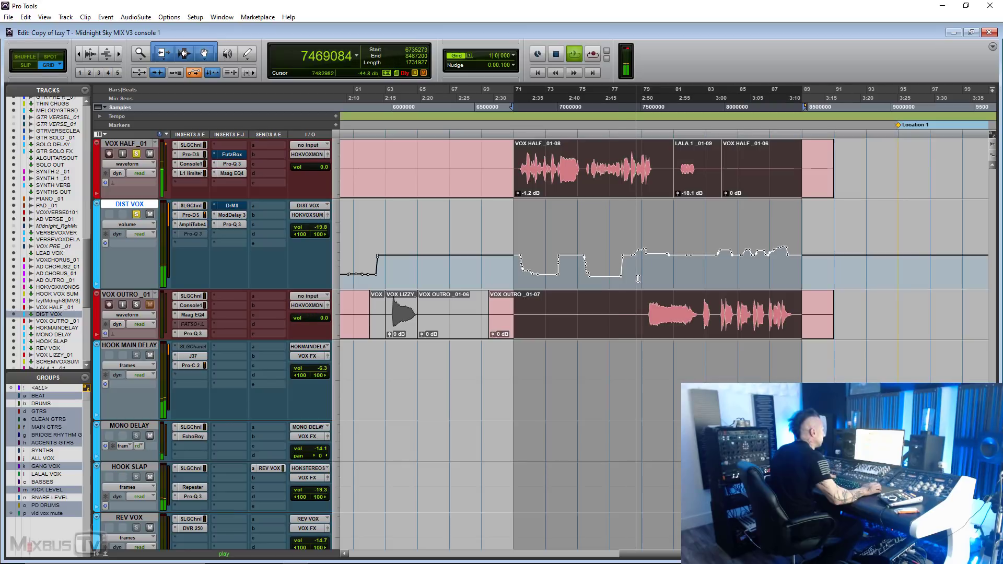
{"action": "key", "text": "space"}
Add VOX OUTRO _01 to the soloed tracks, play the outro from sample 7938000, and stop playback.
{"action": "left_click", "coordinate": [644, 274]}
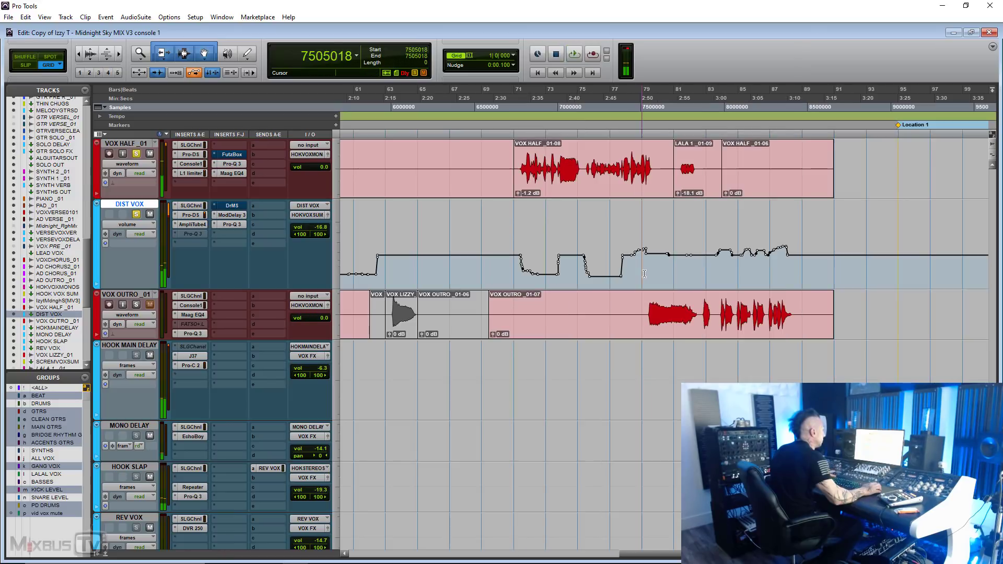
{"action": "scroll", "coordinate": [648, 314], "scroll_direction": "up", "scroll_amount": 1}
{"action": "left_click", "coordinate": [653, 364]}
{"action": "key", "text": "ctrl+]"}
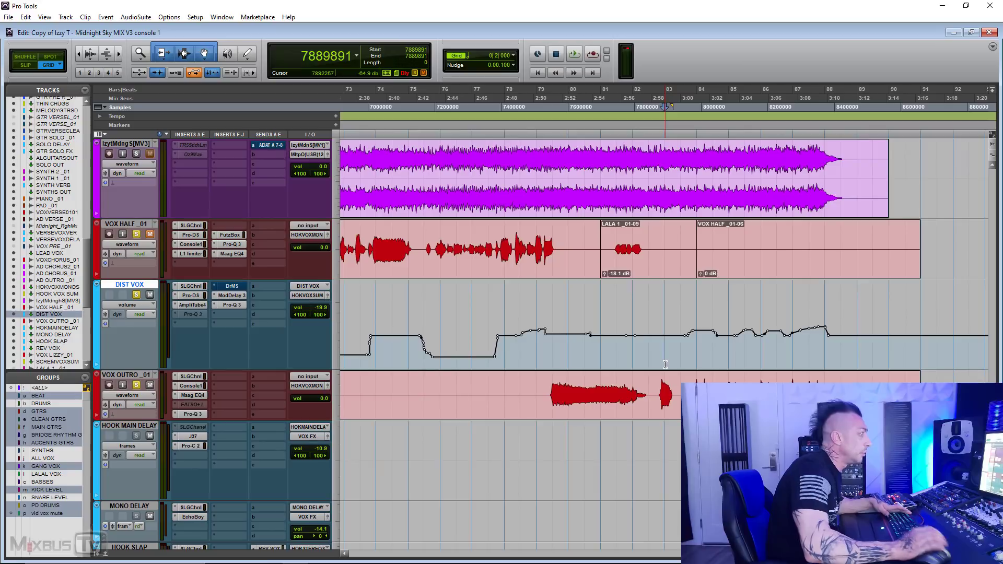
{"action": "left_click", "coordinate": [681, 364]}
{"action": "key", "text": "space"}
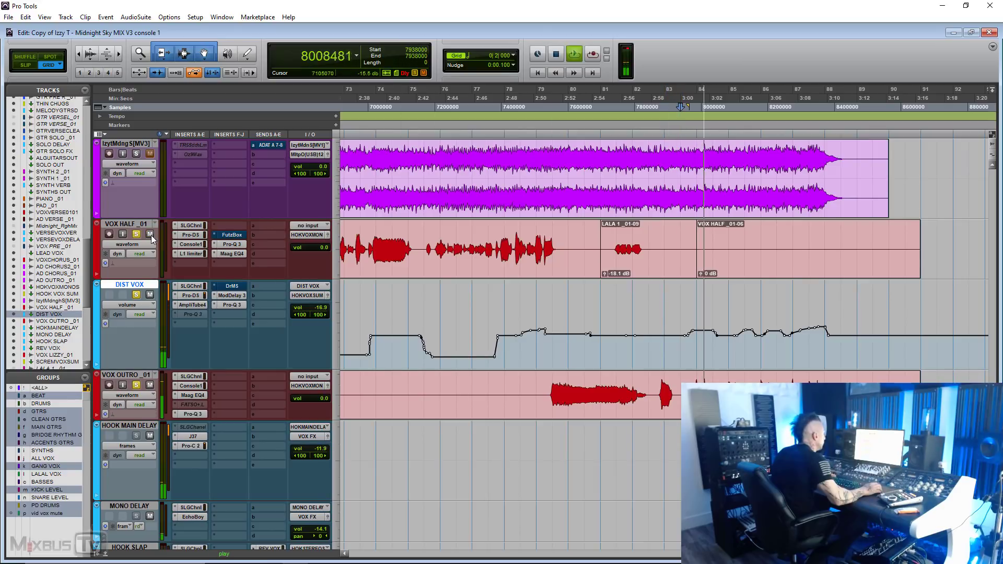
{"action": "scroll", "coordinate": [242, 343], "scroll_direction": "down", "scroll_amount": 1}
{"action": "scroll", "coordinate": [241, 344], "scroll_direction": "up", "scroll_amount": 1}
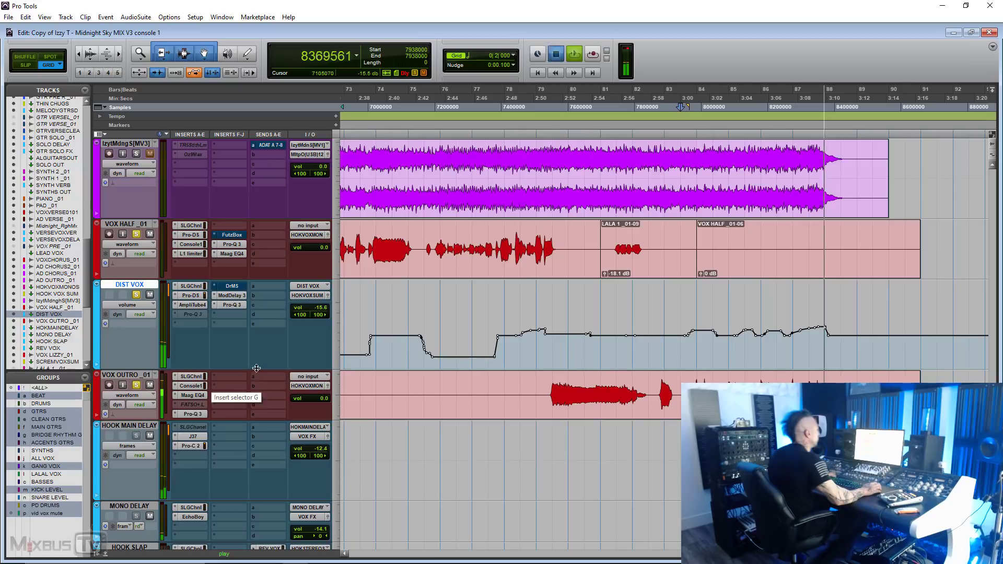
{"action": "key", "text": "space"}
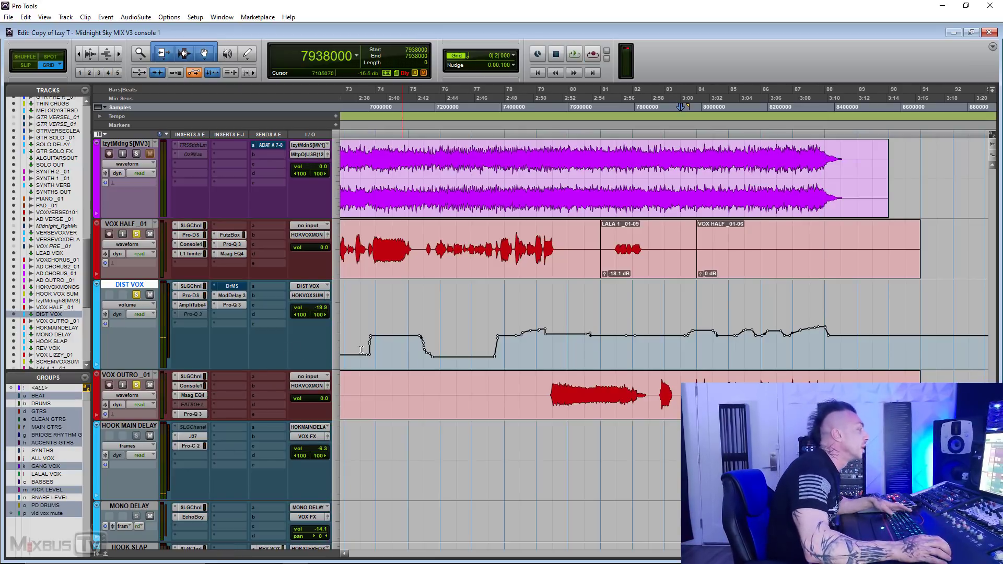
Select the DIST VOX volume passage from sample 6735273 to 7168255 and audition it.
{"action": "scroll", "coordinate": [605, 339], "scroll_direction": "left", "scroll_amount": 5}
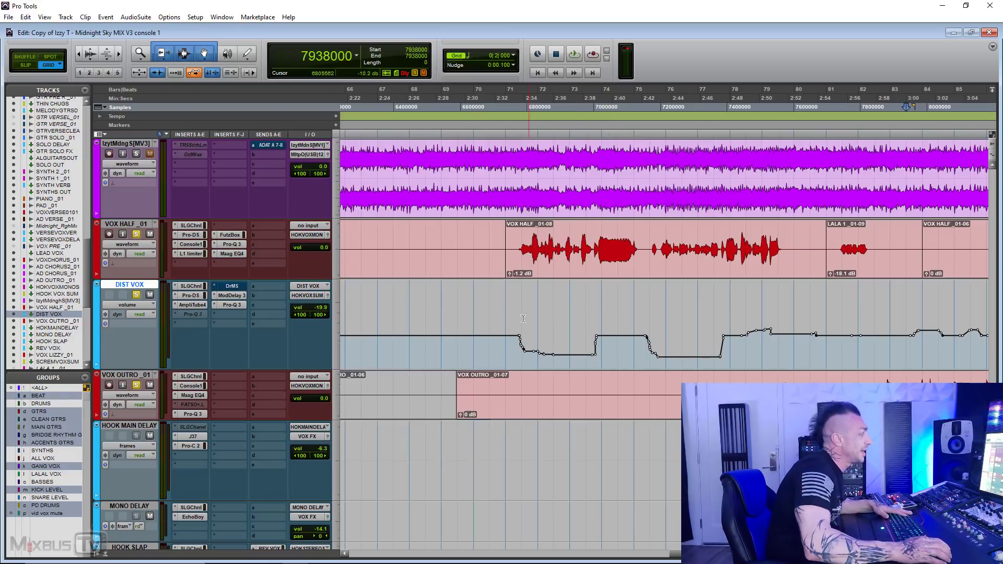
{"action": "left_click_drag", "start_coordinate": [586, 307], "coordinate": [643, 305]}
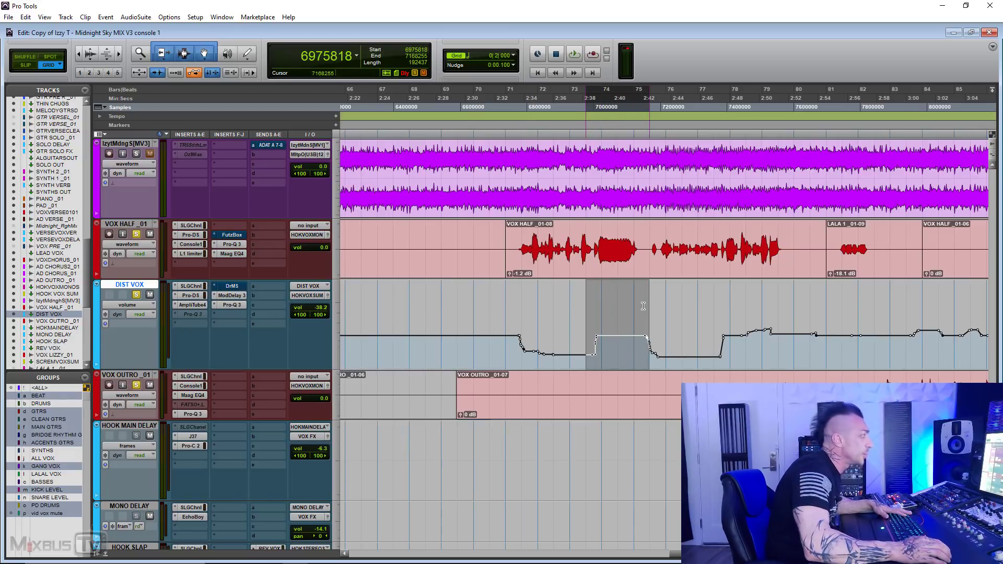
{"action": "left_click", "coordinate": [520, 307]}
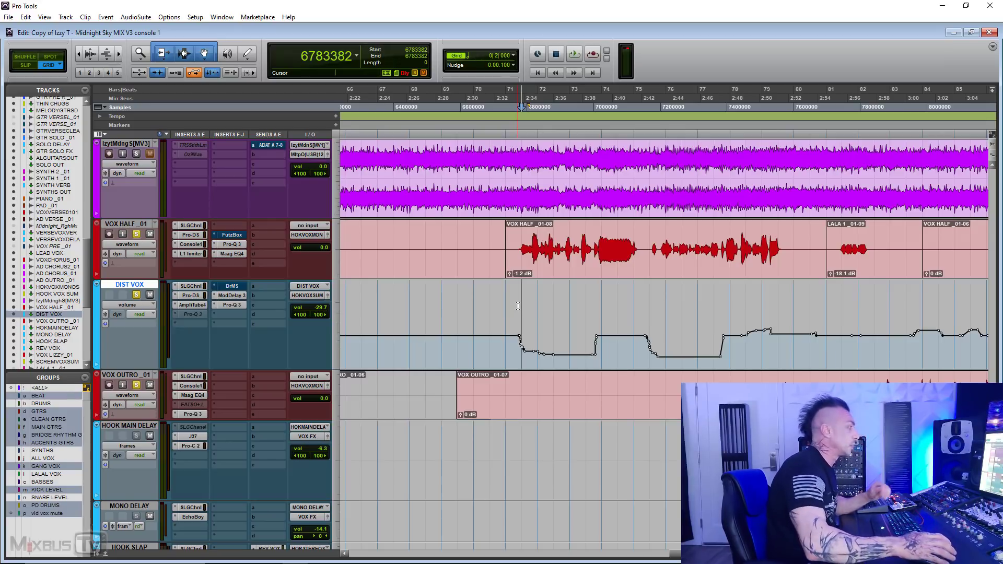
{"action": "left_click_drag", "start_coordinate": [665, 308], "coordinate": [520, 306]}
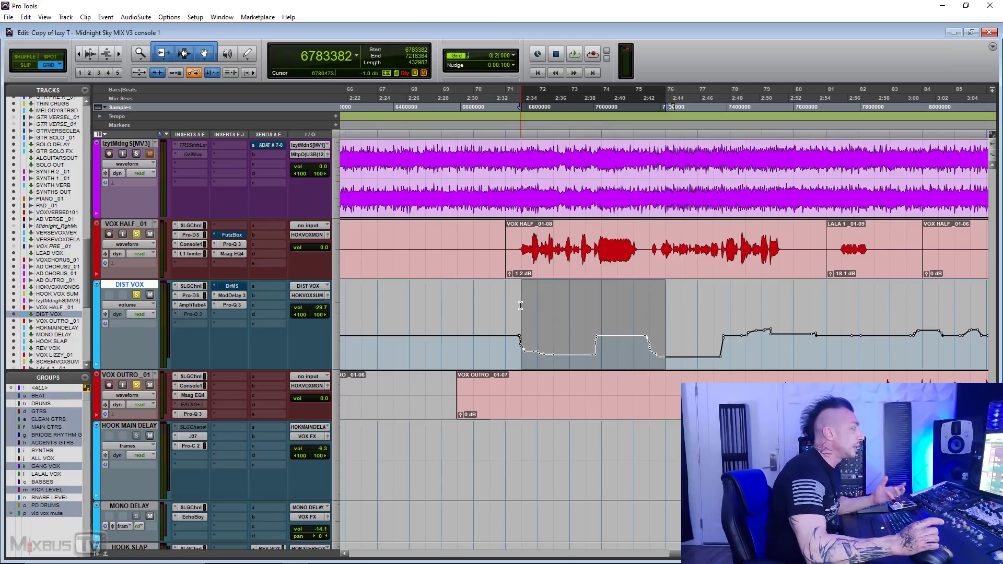
{"action": "left_click", "coordinate": [653, 308], "text": "shift"}
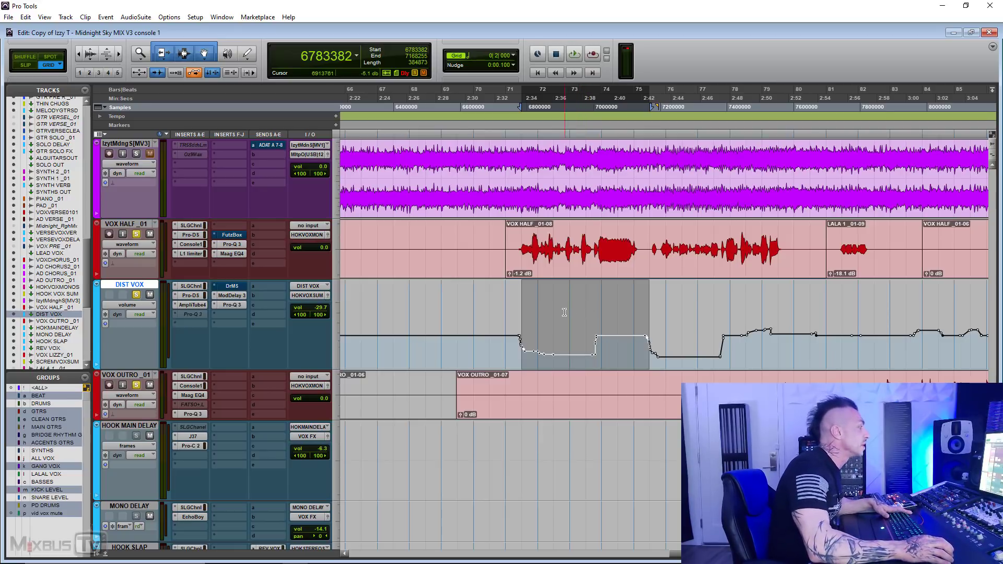
{"action": "key", "text": "alt+minus"}
{"action": "key", "text": "space"}
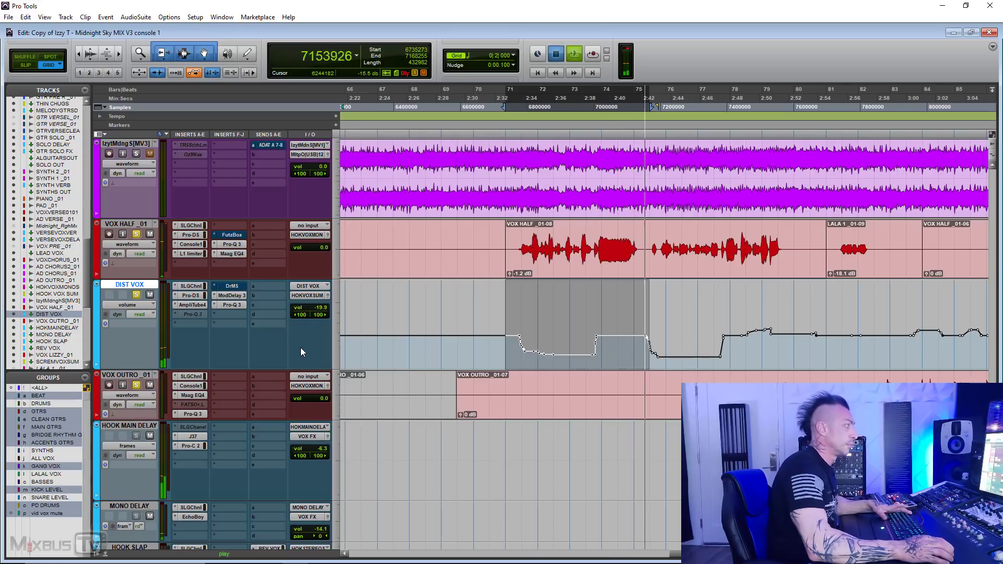
{"action": "key", "text": "space"}
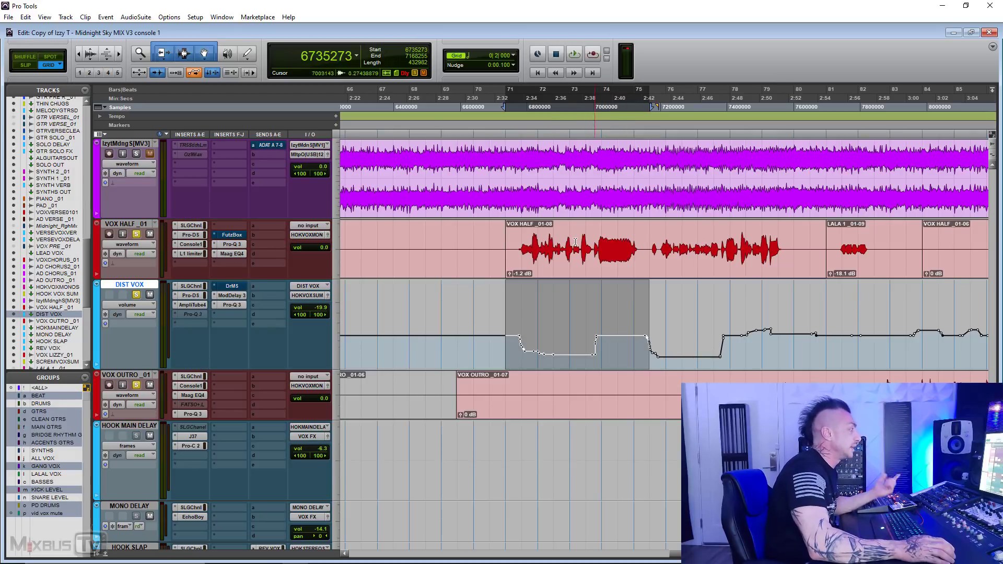
Check the SSL G-Channel on DIST VOX, audition the selected passage with the track's Pro-DS open, and close both plugins.
{"action": "left_click", "coordinate": [191, 286]}
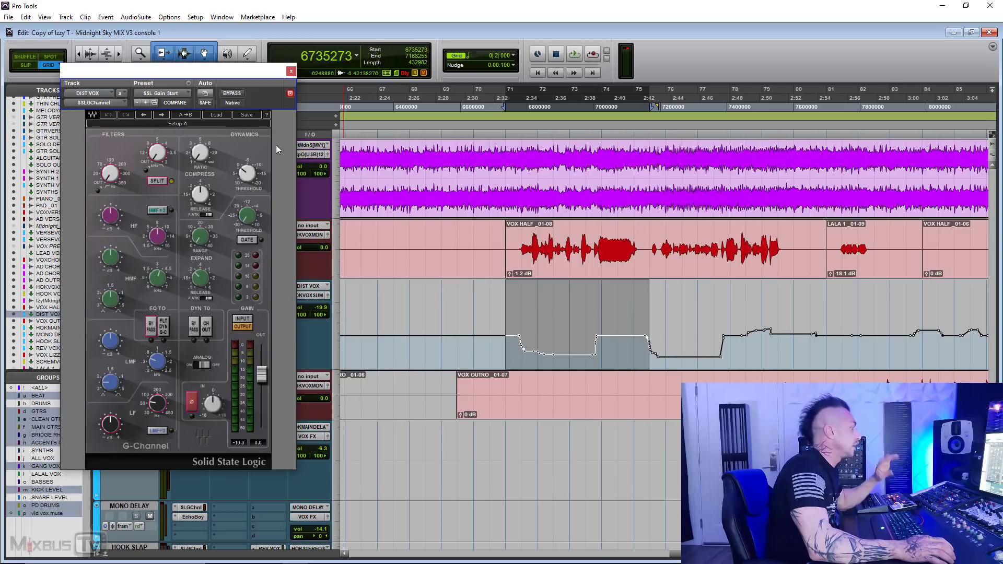
{"action": "left_click", "coordinate": [292, 71]}
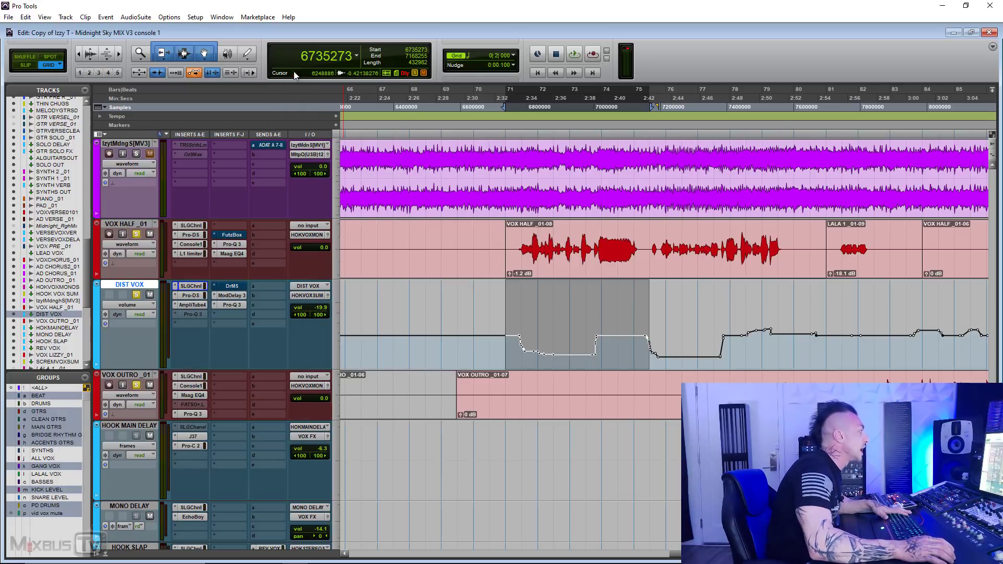
{"action": "left_click", "coordinate": [199, 297]}
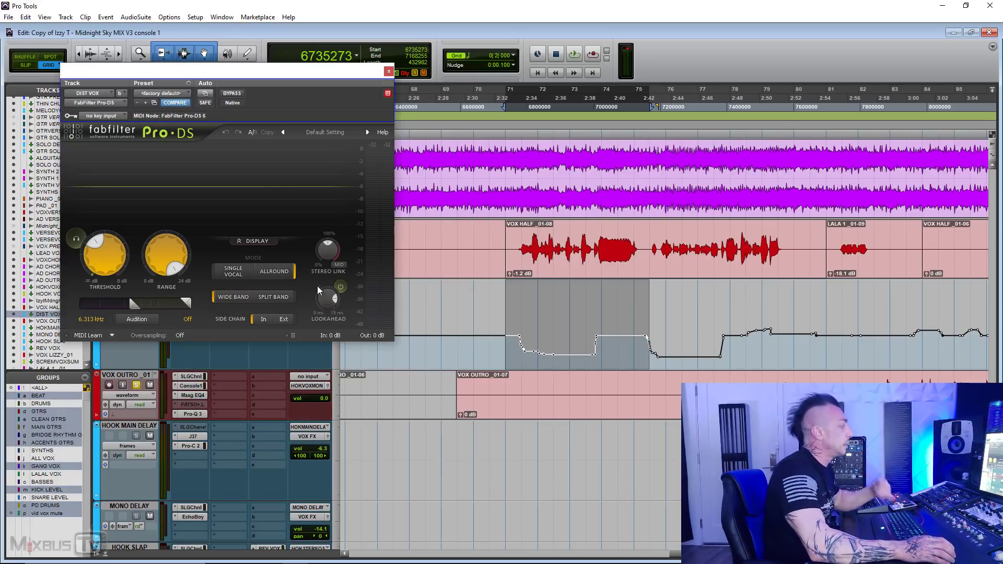
{"action": "key", "text": "space"}
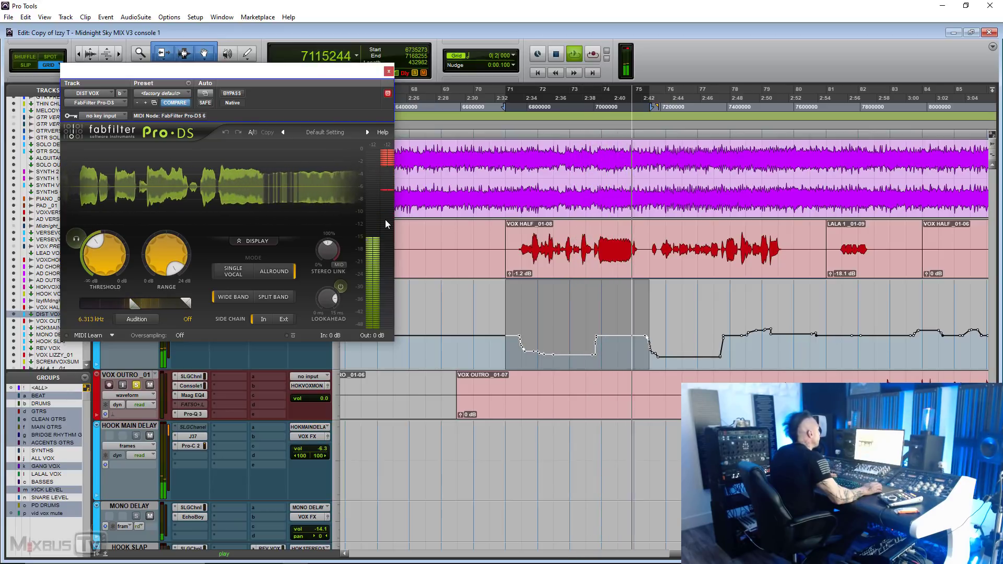
{"action": "key", "text": "space"}
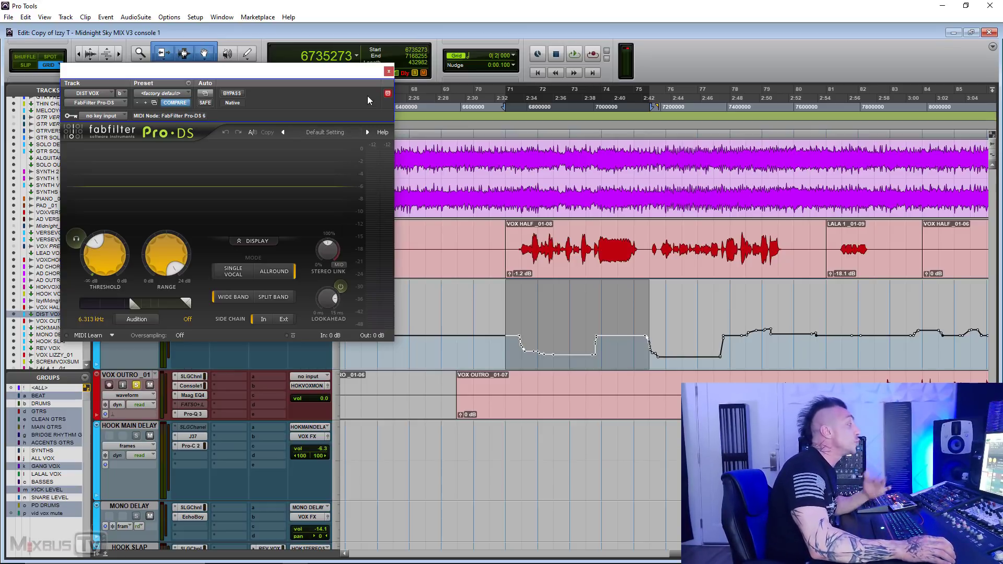
{"action": "left_click", "coordinate": [388, 71]}
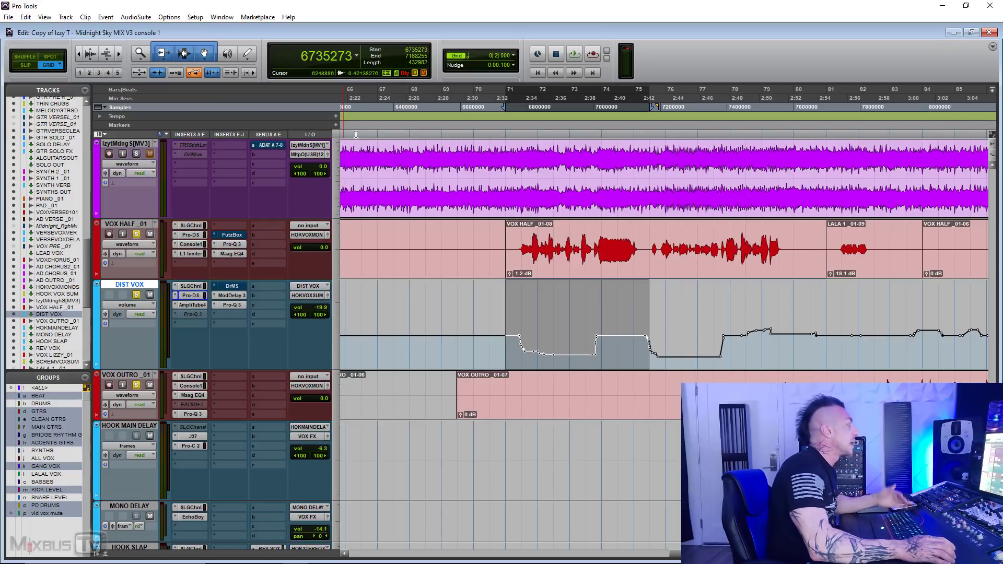
Open AmpliTube 4 on DIST VOX and examine its preset list, Stomp A pedals, Cab A and Rack A effects.
{"action": "left_click", "coordinate": [196, 304]}
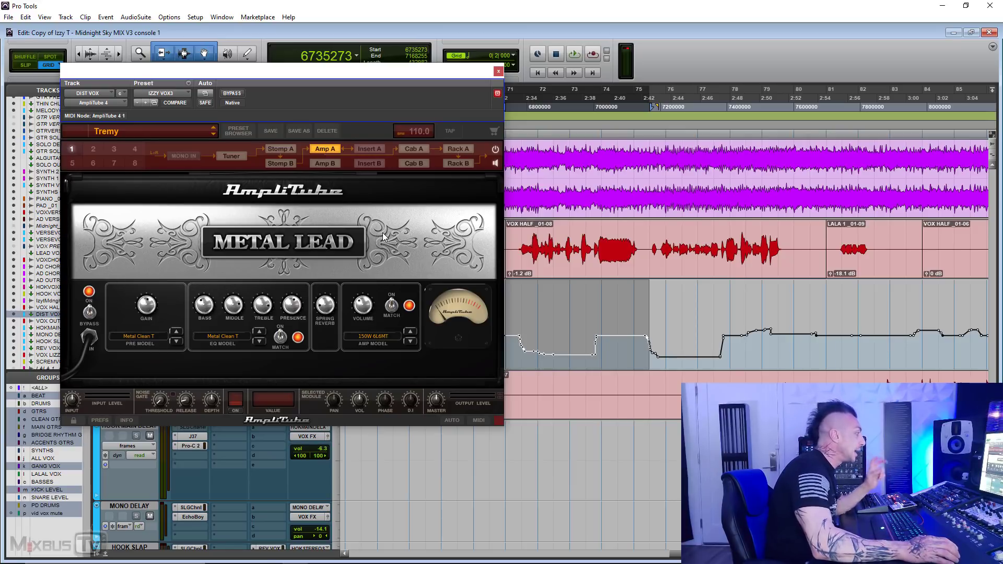
{"action": "left_click", "coordinate": [175, 95]}
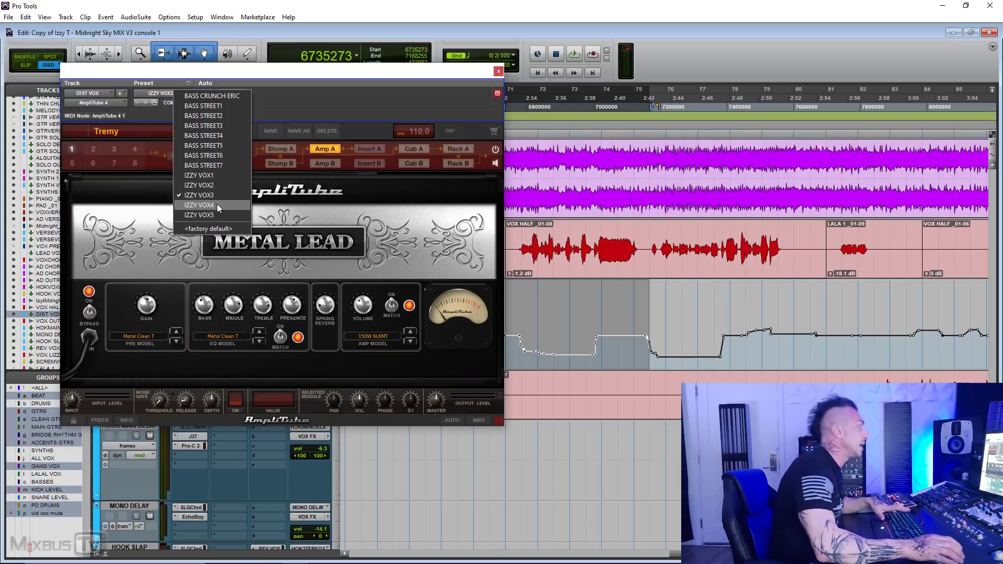
{"action": "left_click", "coordinate": [324, 149]}
{"action": "left_click", "coordinate": [288, 150]}
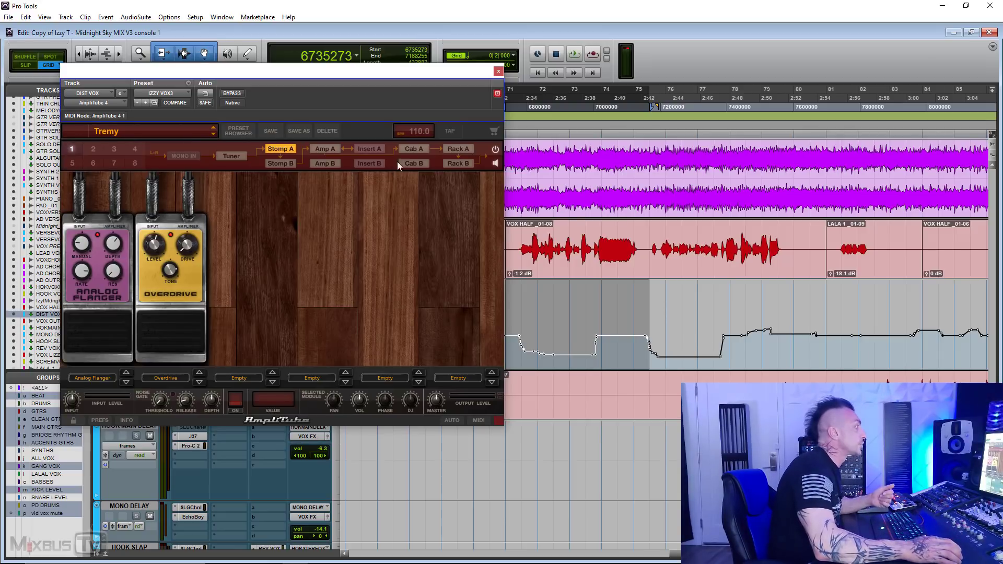
{"action": "left_click", "coordinate": [410, 149]}
{"action": "left_click", "coordinate": [448, 149]}
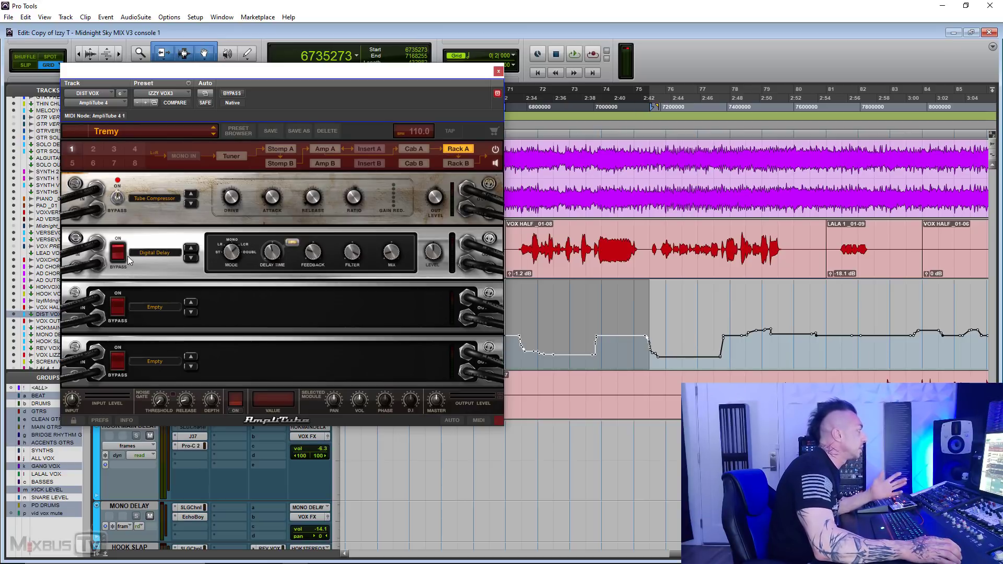
Close AmpliTube 4 and audition the DIST VOX passage from sample 6759327 to 7168255.
{"action": "left_click", "coordinate": [499, 72]}
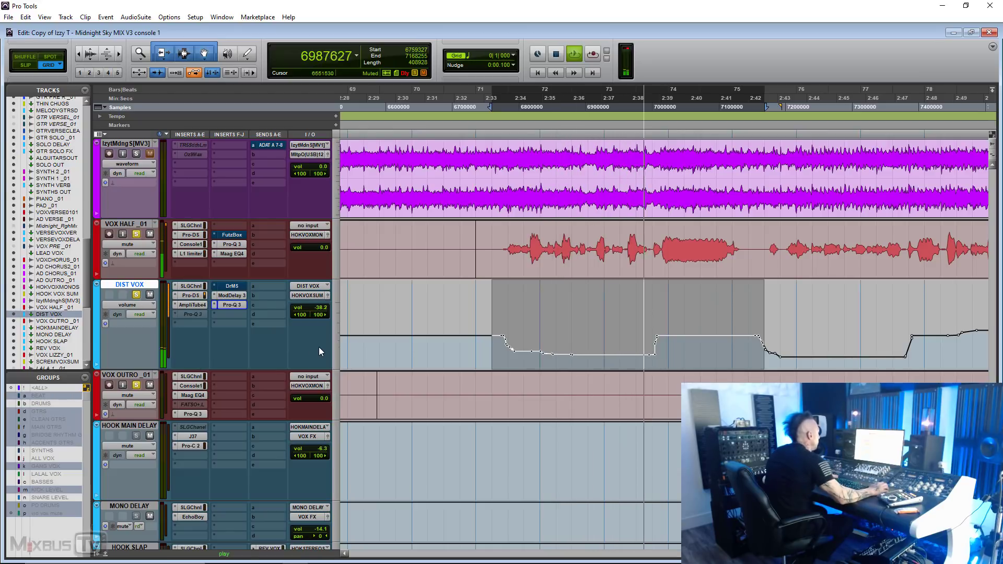
{"action": "scroll", "coordinate": [674, 334], "scroll_direction": "down", "scroll_amount": 2}
{"action": "key", "text": "space"}
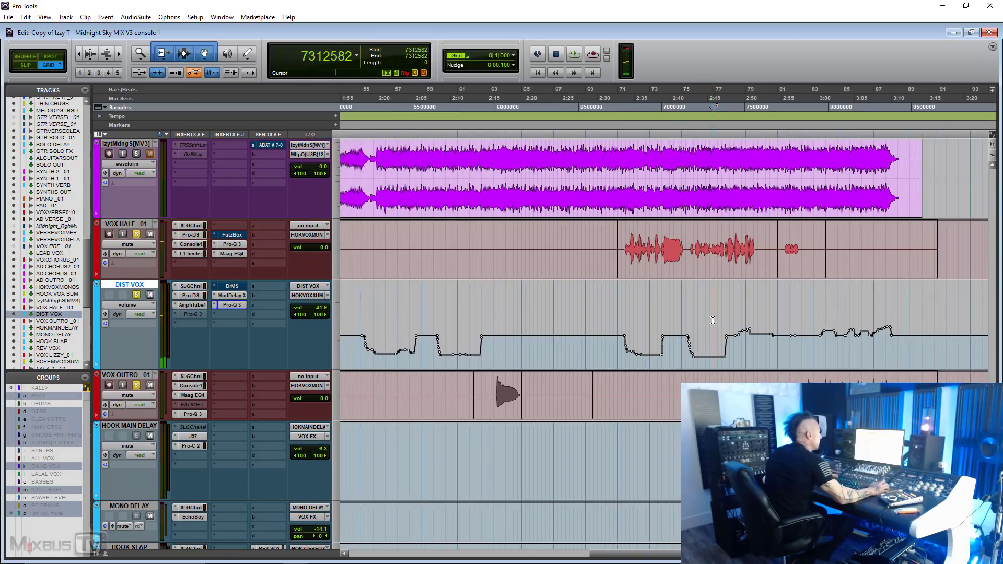
Play the vocal with its automated DIST VOX layer from sample 7312582 and stop playback.
{"action": "key", "text": "space"}
{"action": "scroll", "coordinate": [704, 336], "scroll_direction": "up", "scroll_amount": 2}
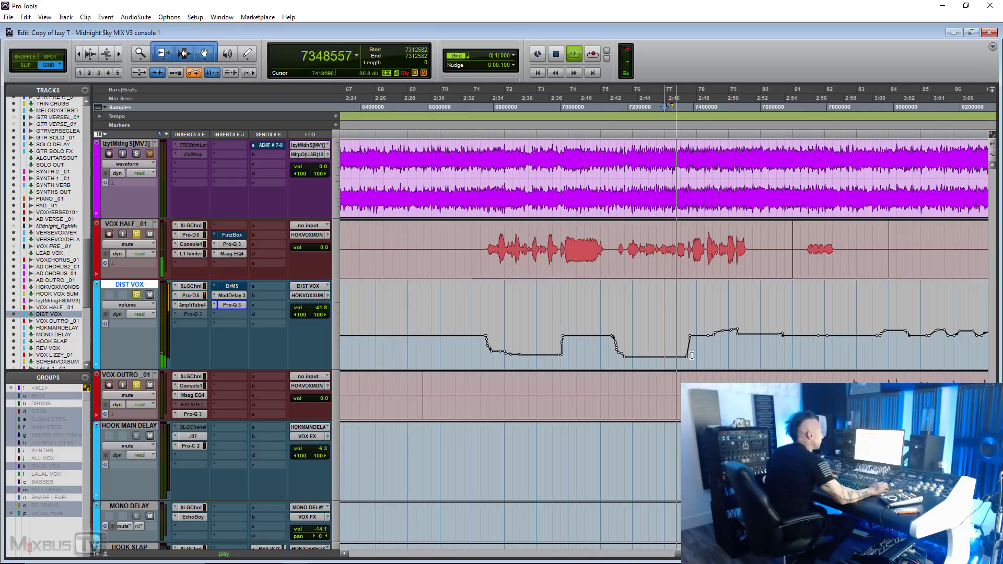
{"action": "scroll", "coordinate": [661, 362], "scroll_direction": "down", "scroll_amount": 1}
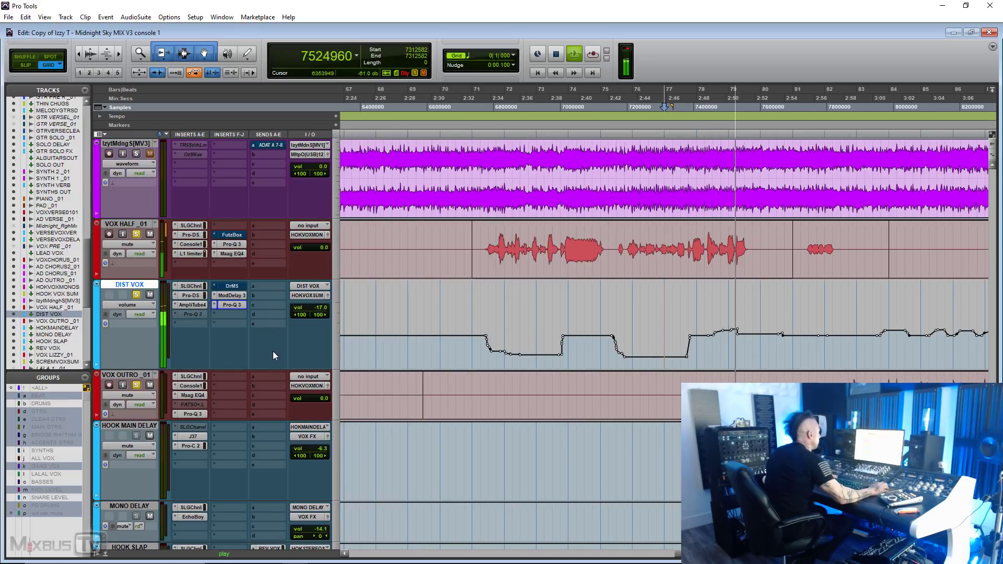
{"action": "key", "text": "space"}
{"action": "scroll", "coordinate": [262, 338], "scroll_direction": "down", "scroll_amount": 1}
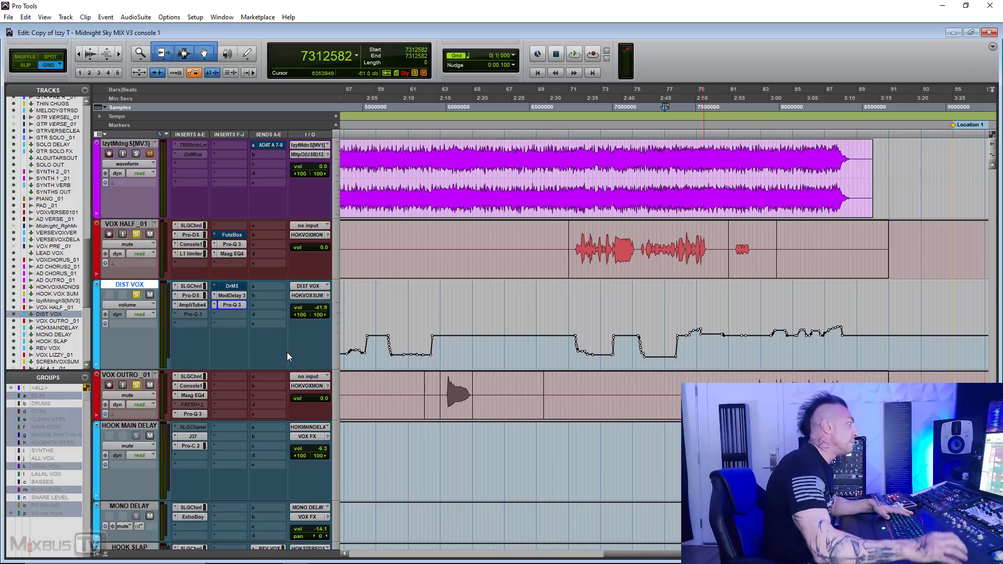
Open Mod Delay III on DIST VOX, compare it bypassed and active over samples 7384745 to 7553127, and close it.
{"action": "left_click", "coordinate": [227, 296]}
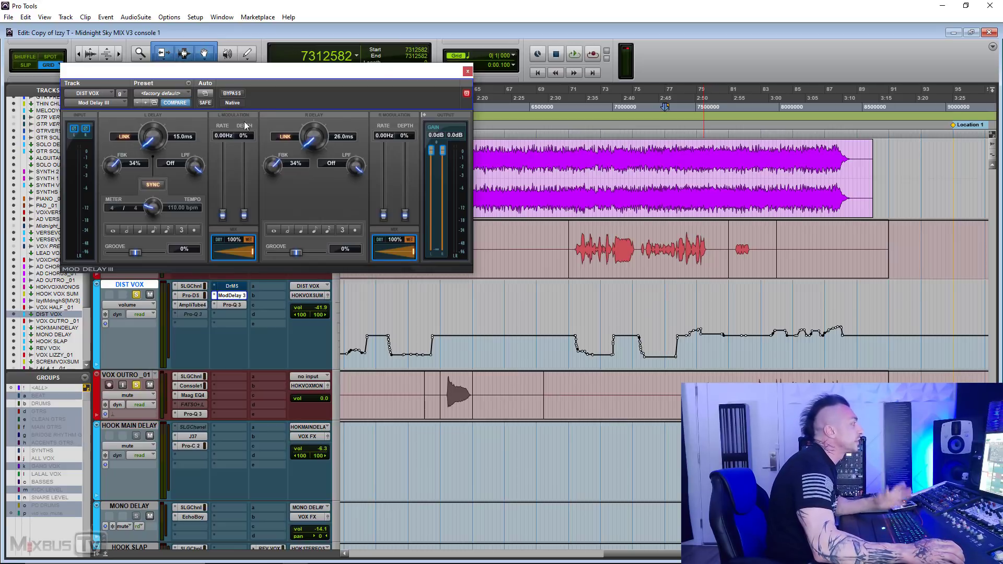
{"action": "left_click", "coordinate": [232, 94]}
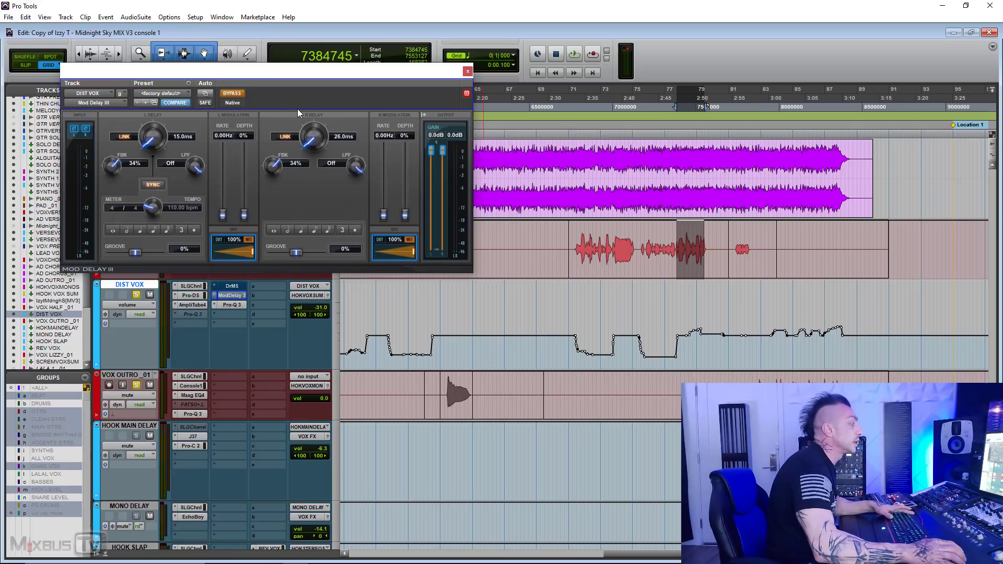
{"action": "key", "text": "space"}
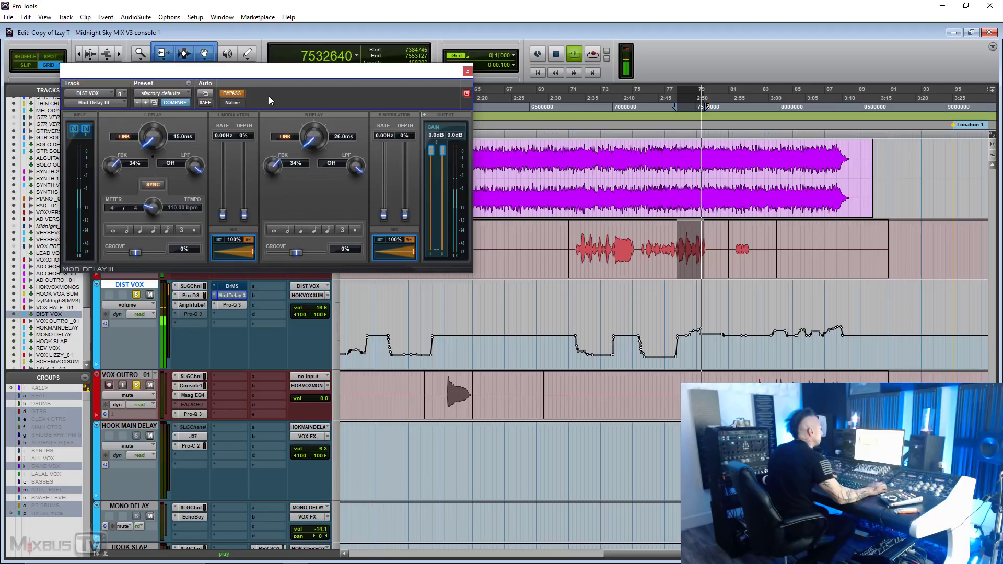
{"action": "left_click", "coordinate": [233, 94]}
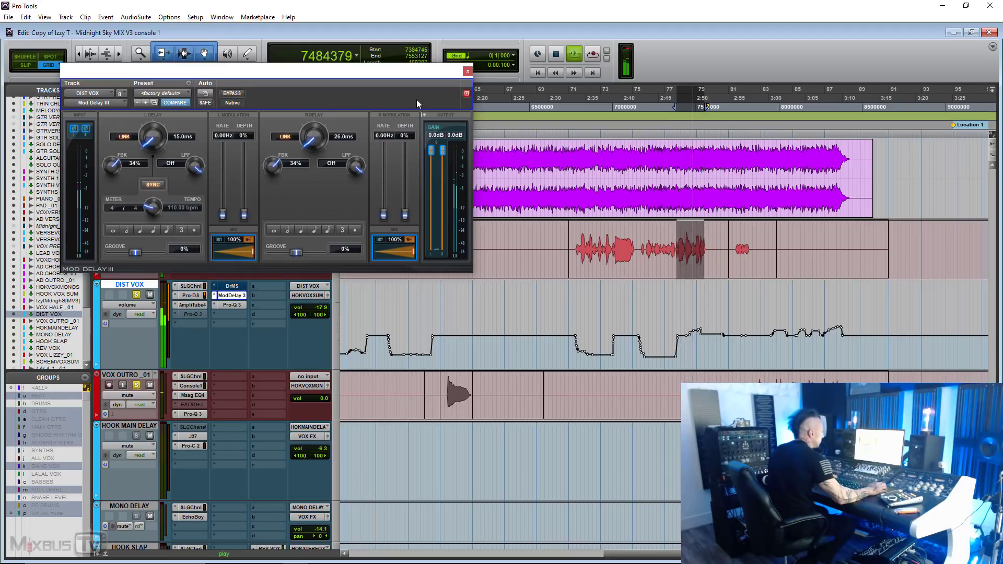
{"action": "left_click", "coordinate": [467, 71]}
{"action": "key", "text": "space"}
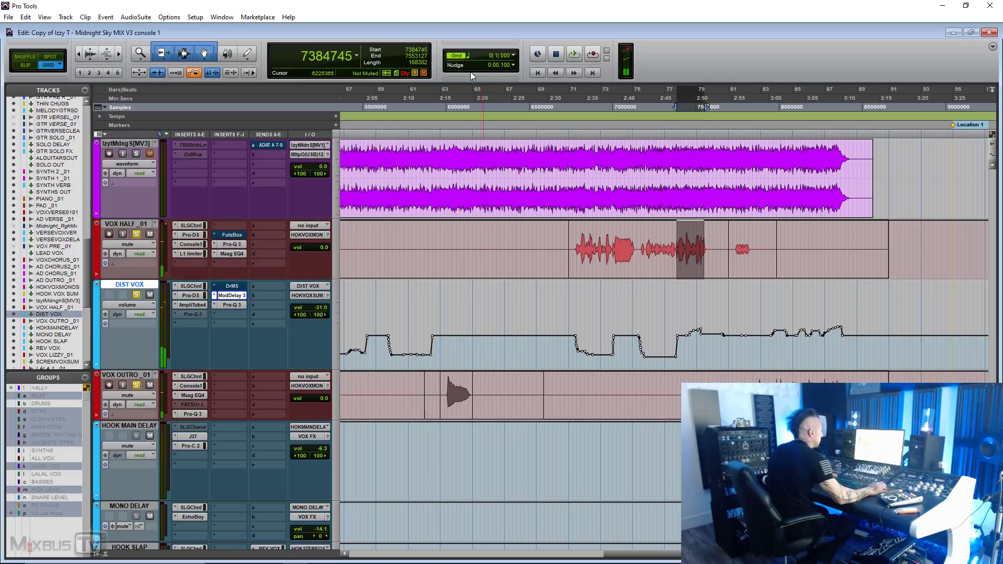
Check the final Pro-Q 3 on DIST VOX, close it, and audition the VOX HALF _01 passage from sample 6759327 to 8491255.
{"action": "left_click", "coordinate": [232, 304]}
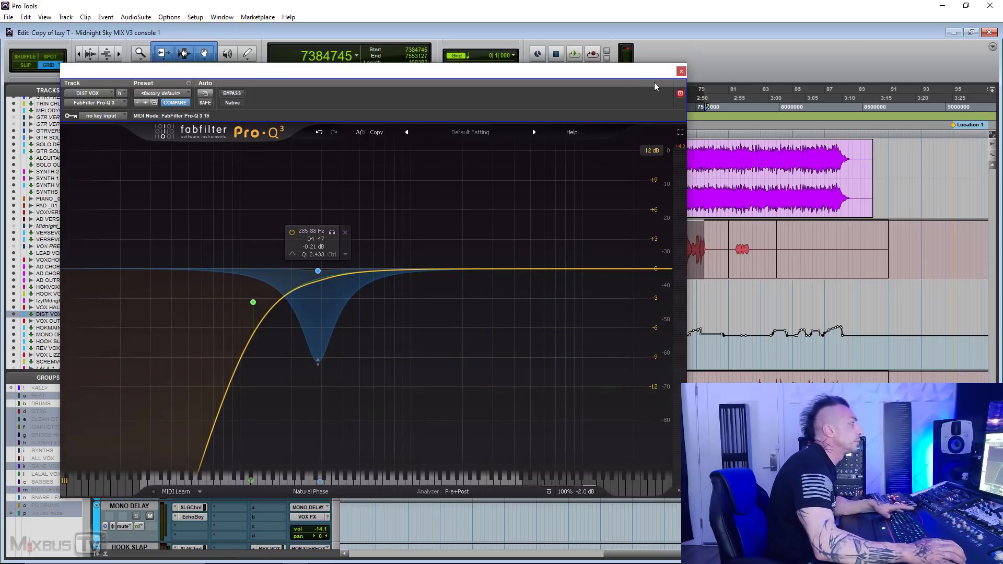
{"action": "left_click", "coordinate": [681, 71]}
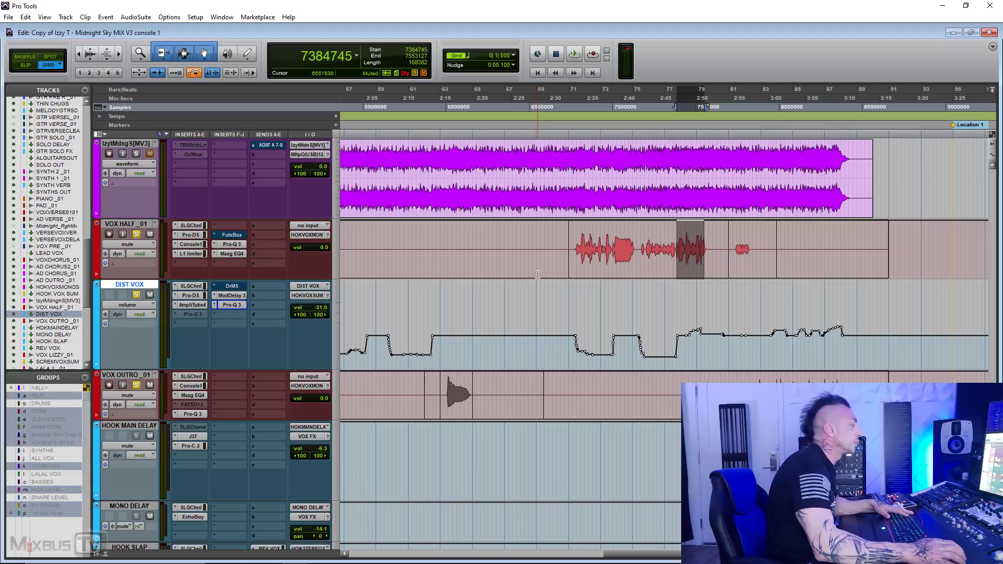
{"action": "left_click_drag", "start_coordinate": [571, 248], "coordinate": [860, 249]}
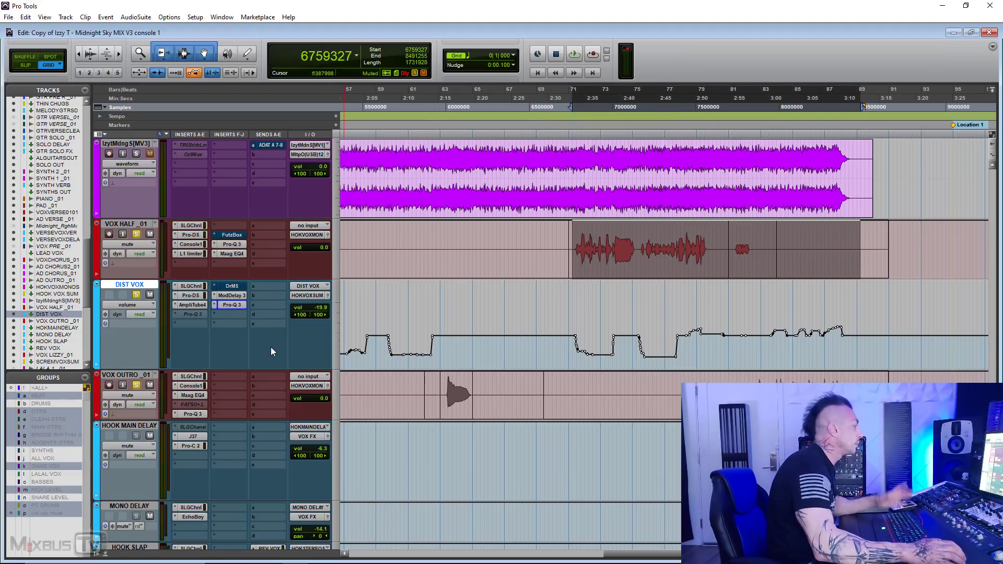
{"action": "key", "text": "space"}
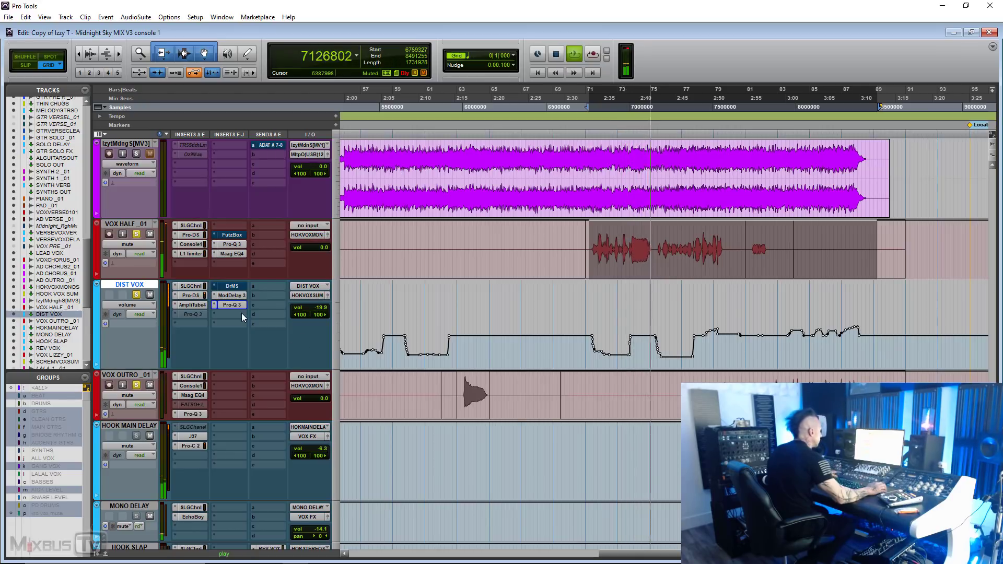
{"action": "key", "text": "space"}
{"action": "key", "text": "space"}
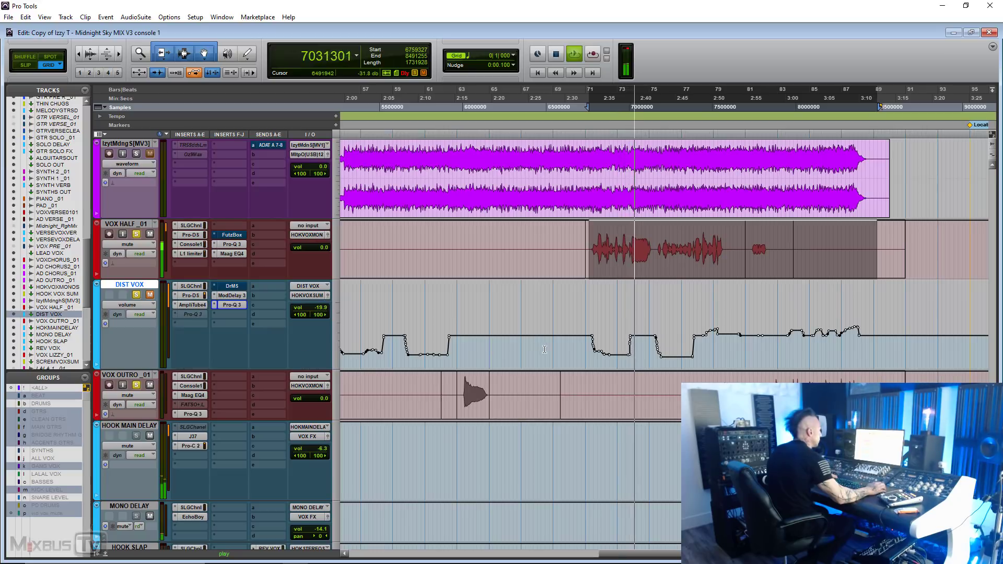
{"action": "key", "text": "space"}
Audition the vocals with DIST VOX unmuted from sample 7144200 and stop playback.
{"action": "left_click", "coordinate": [689, 320]}
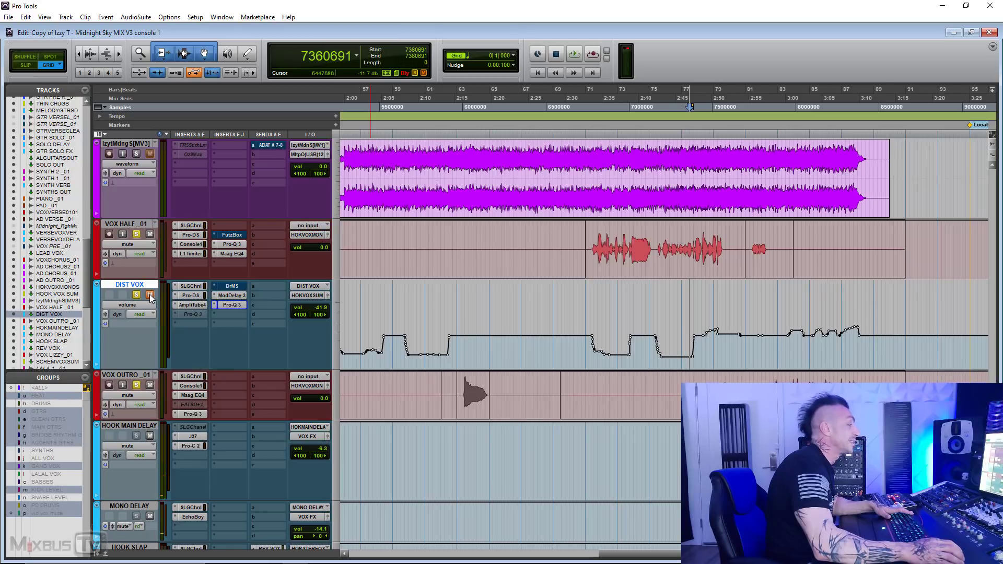
{"action": "key", "text": "space"}
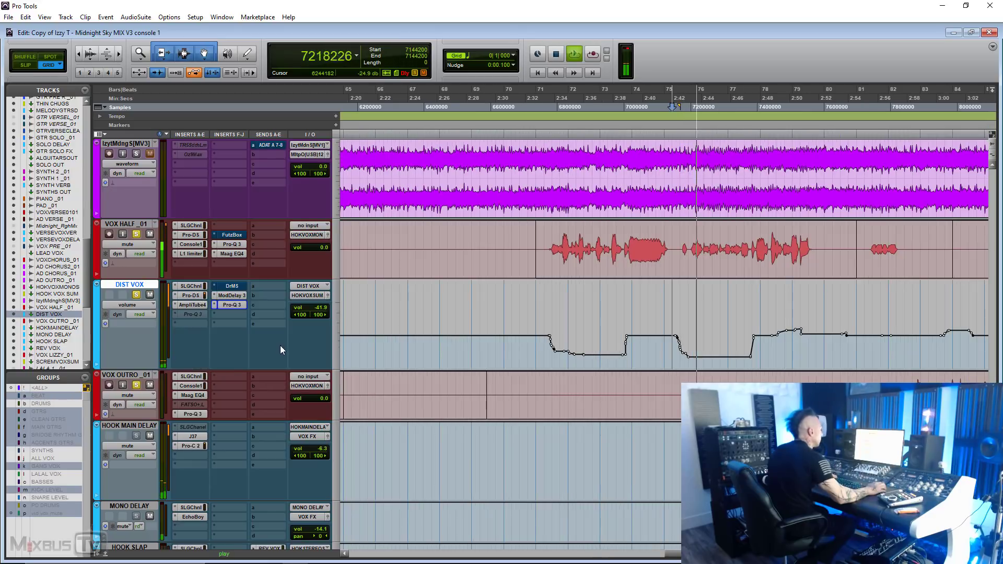
{"action": "key", "text": "r"}
{"action": "key", "text": "t"}
{"action": "key", "text": "t"}
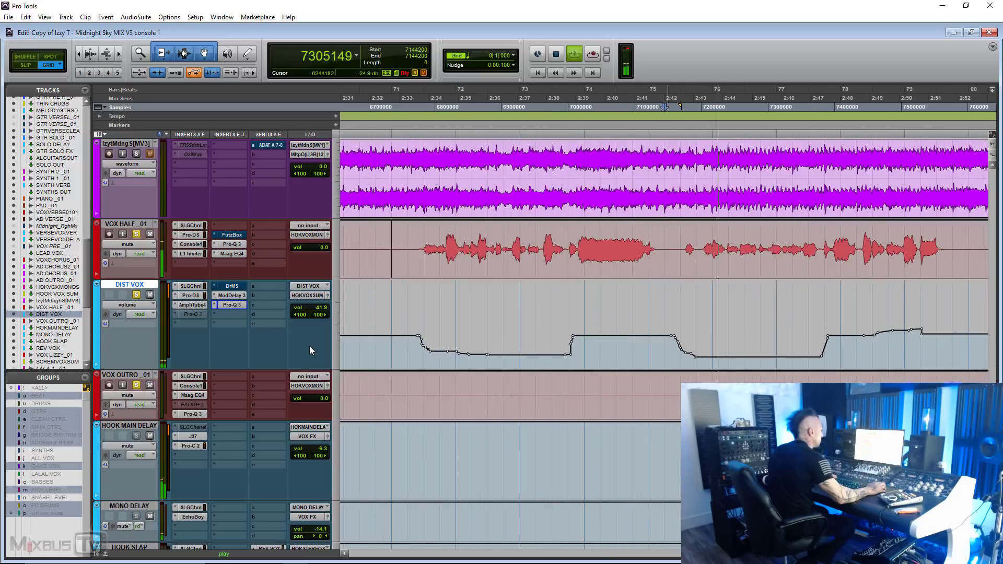
{"action": "key", "text": "r"}
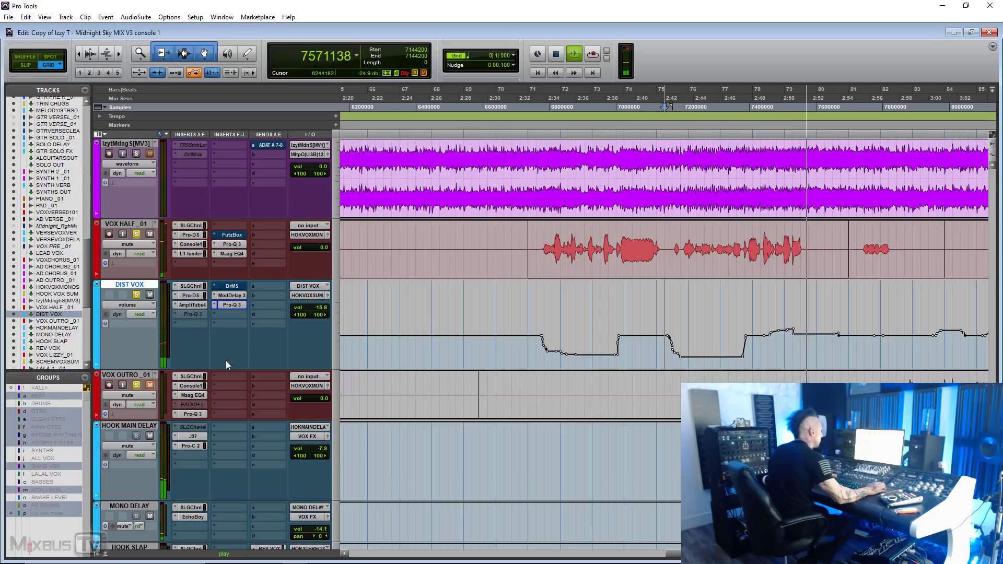
{"action": "key", "text": "space"}
{"action": "key", "text": "r"}
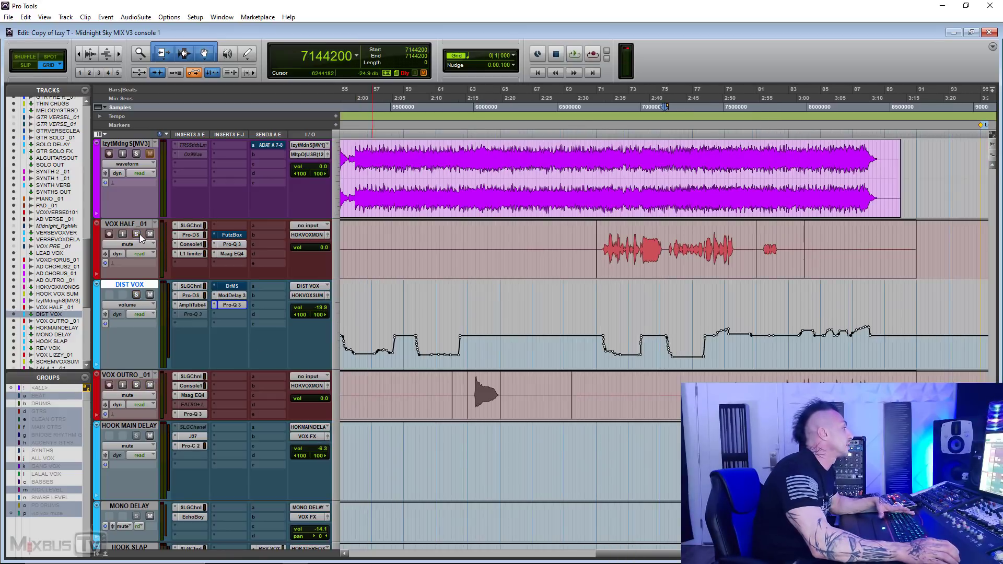
Solo the IzytMdngS[MV3] mix track, play the full mix from sample 6663109, and stop playback.
{"action": "scroll", "coordinate": [446, 279], "scroll_direction": "up", "scroll_amount": 2}
{"action": "key", "text": "space"}
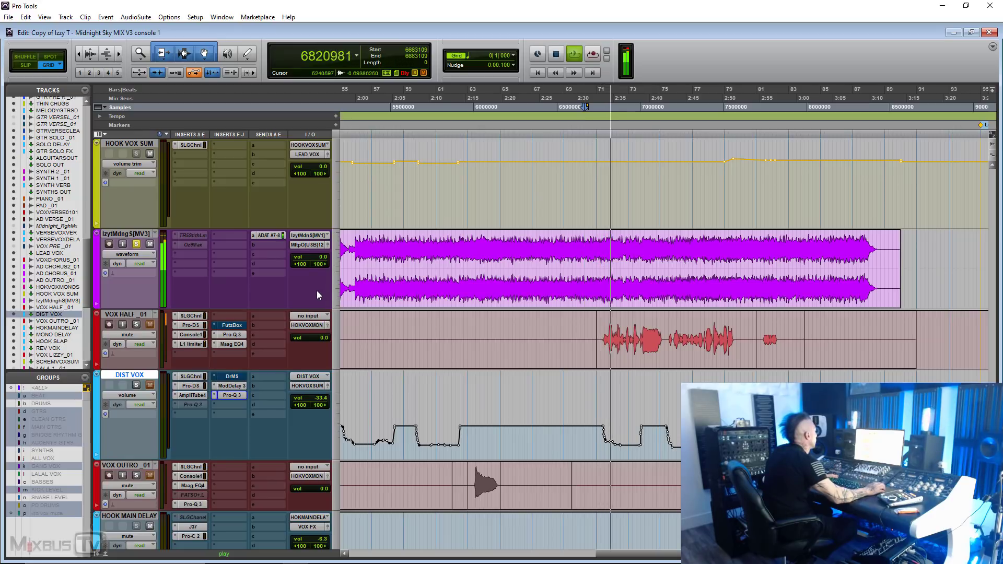
{"action": "key", "text": "r"}
{"action": "key", "text": "t"}
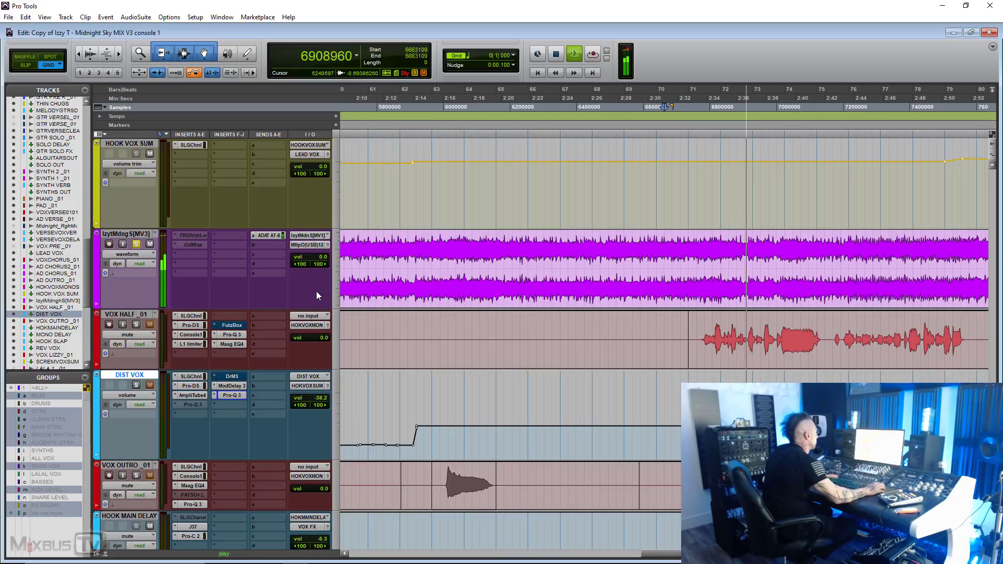
{"action": "key", "text": "t"}
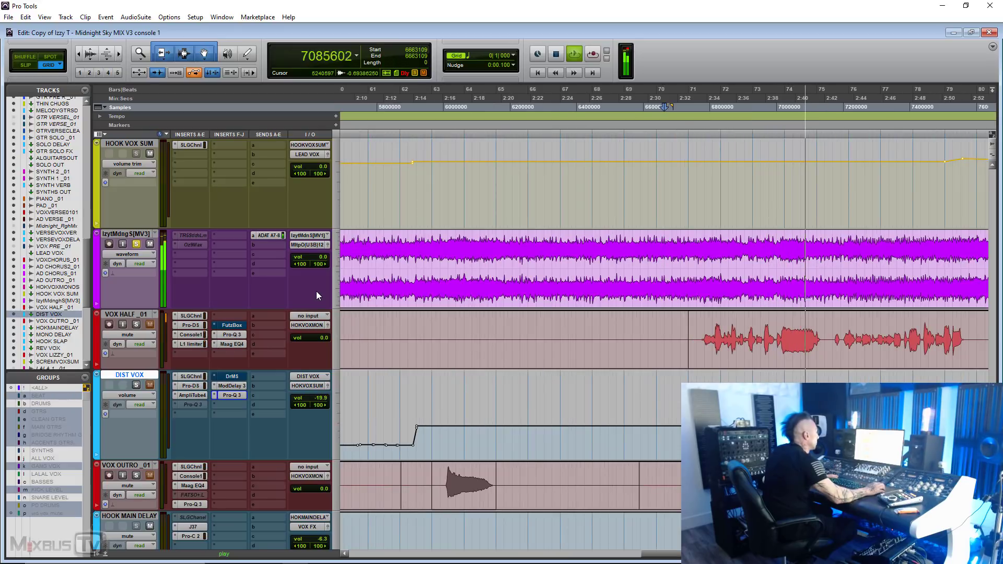
{"action": "key", "text": "r"}
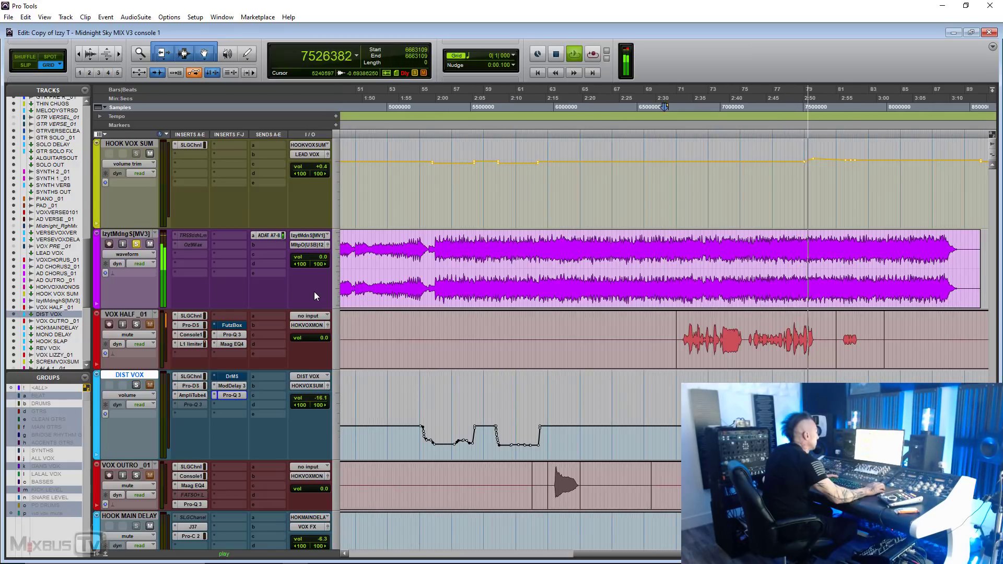
{"action": "key", "text": "space"}
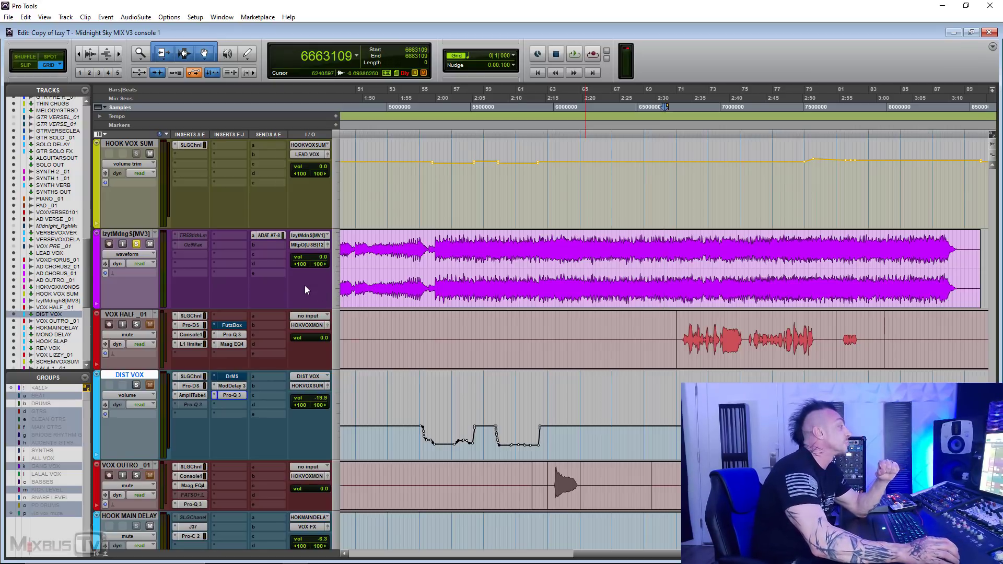
Look through the vocal delay and reverb tracks, the LALA and gang vocals, the VOX FX bus, and the AD SCUTT tracks.
{"action": "scroll", "coordinate": [306, 290], "scroll_direction": "down", "scroll_amount": 2}
{"action": "scroll", "coordinate": [305, 285], "scroll_direction": "down", "scroll_amount": 2}
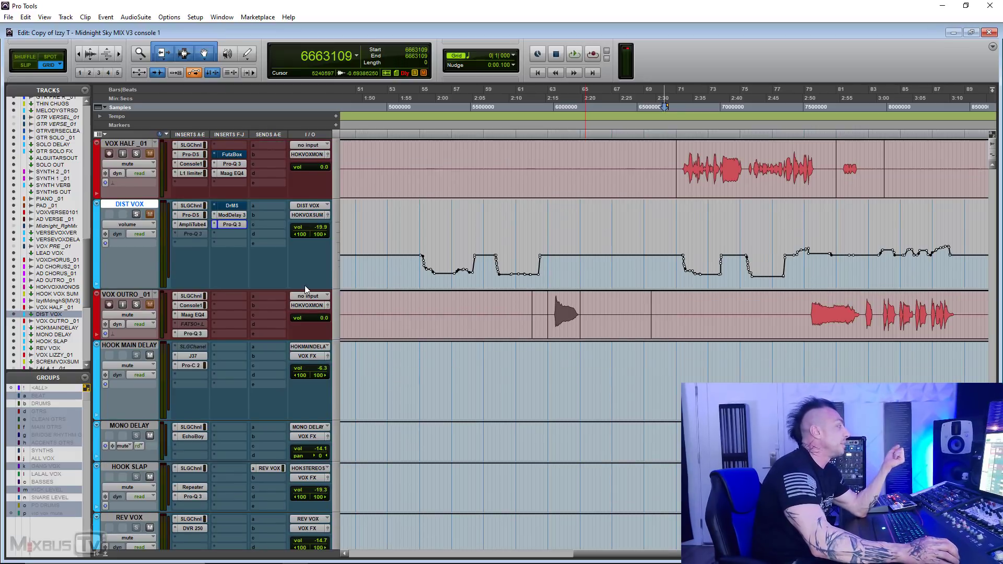
{"action": "scroll", "coordinate": [312, 273], "scroll_direction": "down", "scroll_amount": 4}
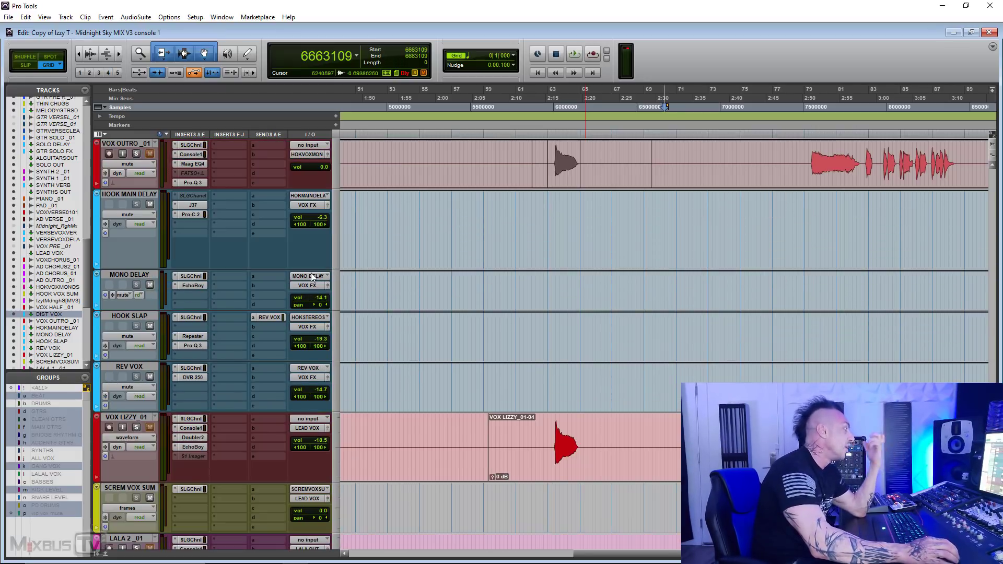
{"action": "scroll", "coordinate": [311, 272], "scroll_direction": "down", "scroll_amount": 10}
{"action": "scroll", "coordinate": [592, 292], "scroll_direction": "down", "scroll_amount": 3}
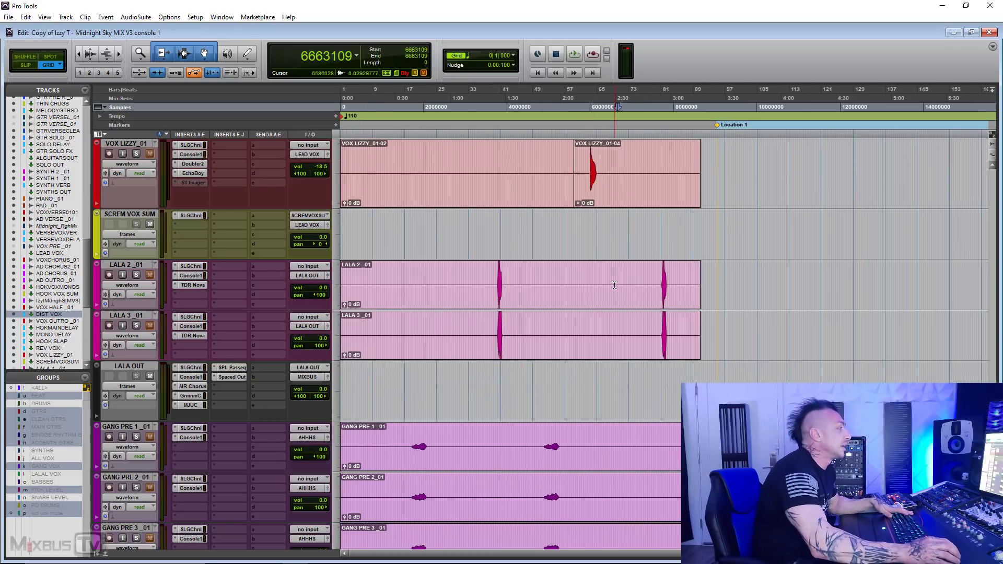
{"action": "scroll", "coordinate": [592, 292], "scroll_direction": "down", "scroll_amount": 6}
{"action": "scroll", "coordinate": [592, 292], "scroll_direction": "down", "scroll_amount": 10}
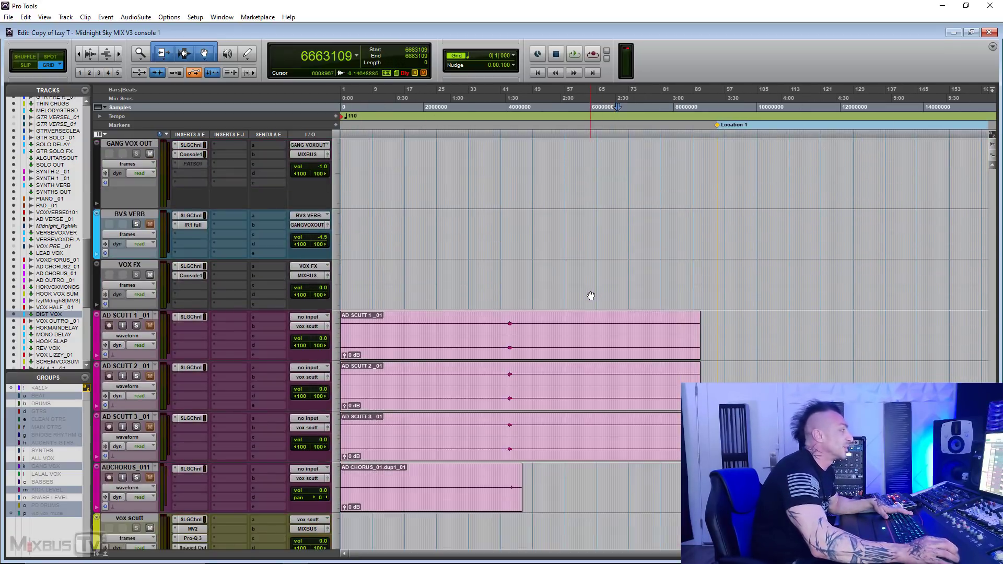
Review the chorus vocal, guitar, beat and synth tracks across the session, returning to the chorus vocals and hook buses.
{"action": "scroll", "coordinate": [625, 327], "scroll_direction": "down", "scroll_amount": 12}
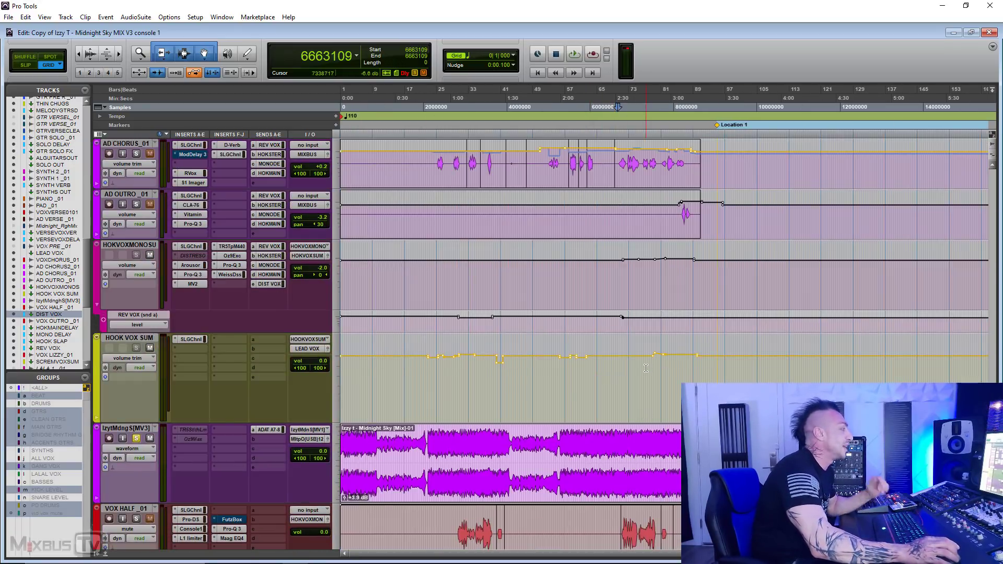
{"action": "scroll", "coordinate": [646, 369], "scroll_direction": "down", "scroll_amount": 6}
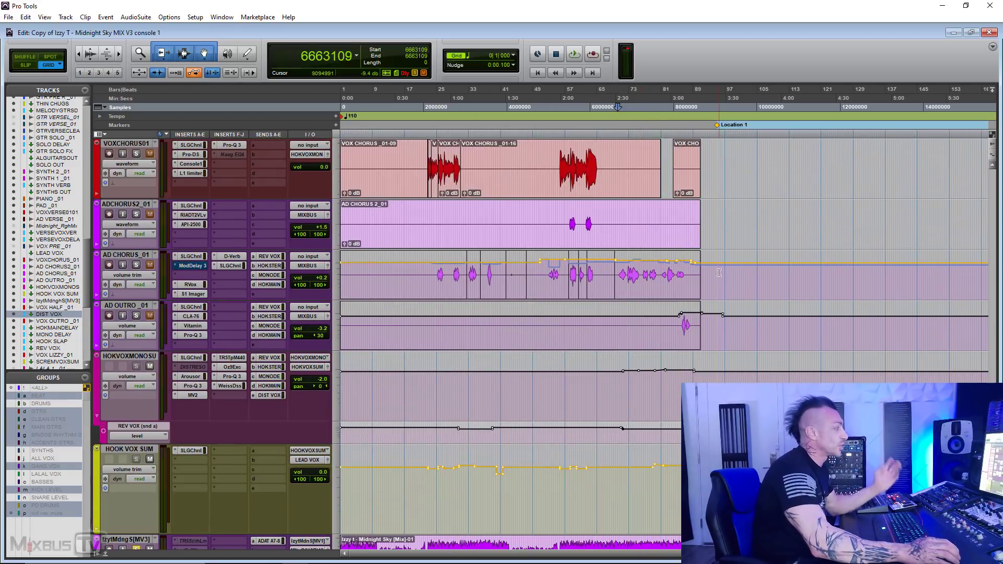
{"action": "scroll", "coordinate": [625, 277], "scroll_direction": "up", "scroll_amount": 6}
{"action": "scroll", "coordinate": [627, 282], "scroll_direction": "down", "scroll_amount": 6}
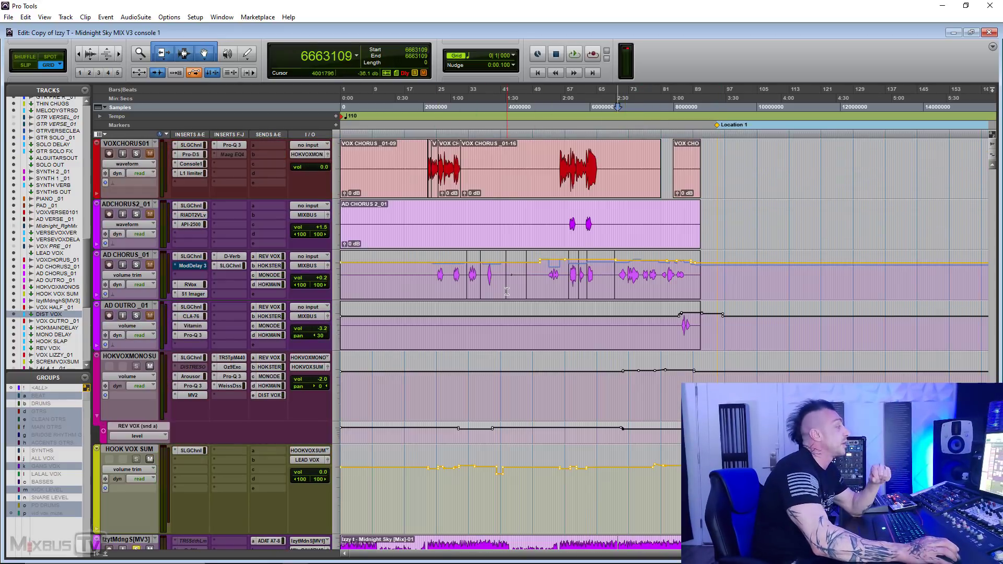
{"action": "scroll", "coordinate": [507, 292], "scroll_direction": "down", "scroll_amount": 15}
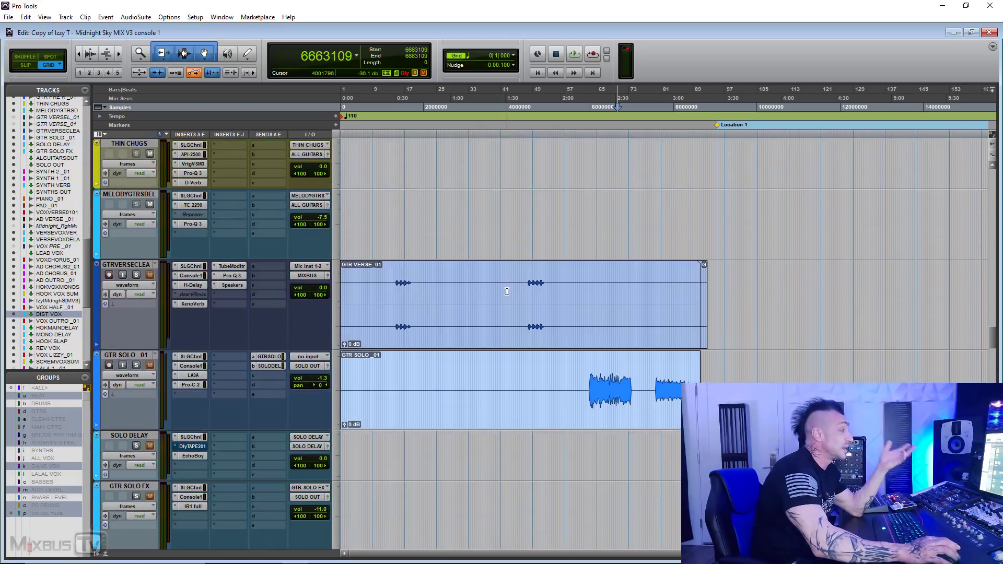
{"action": "scroll", "coordinate": [507, 291], "scroll_direction": "up", "scroll_amount": 20}
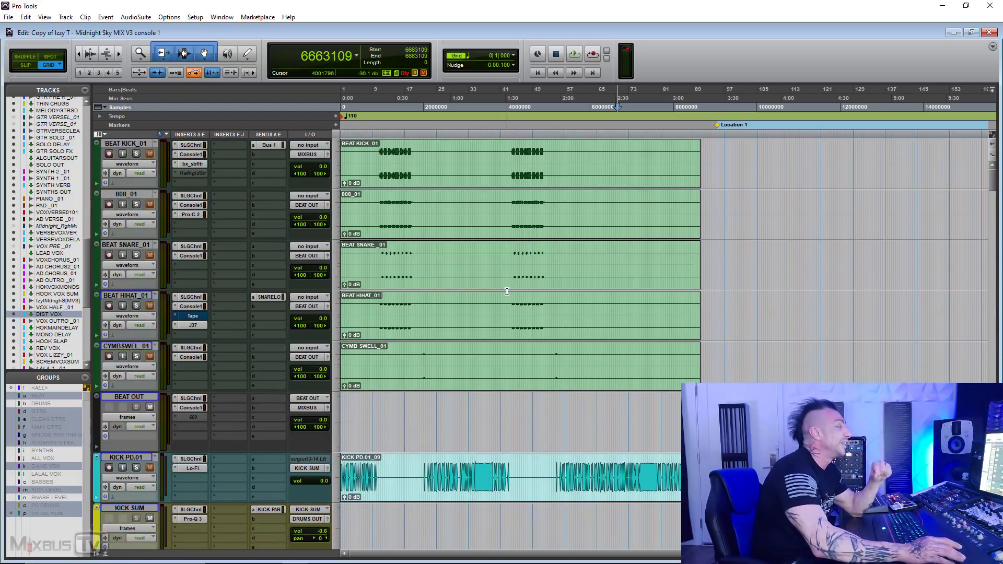
{"action": "scroll", "coordinate": [507, 292], "scroll_direction": "down", "scroll_amount": 10}
{"action": "scroll", "coordinate": [507, 292], "scroll_direction": "down", "scroll_amount": 12}
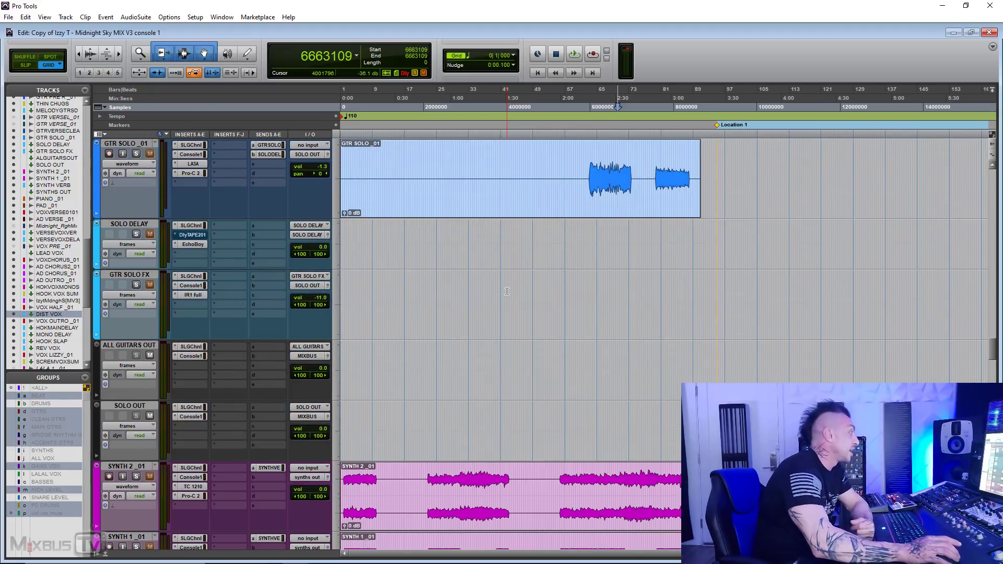
{"action": "scroll", "coordinate": [507, 291], "scroll_direction": "down", "scroll_amount": 10}
{"action": "scroll", "coordinate": [506, 292], "scroll_direction": "down", "scroll_amount": 10}
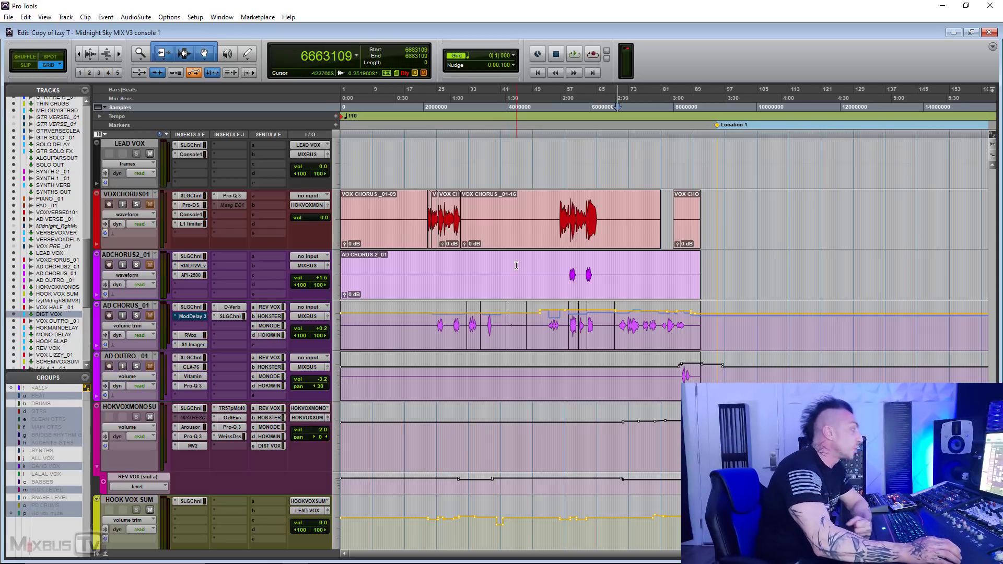
{"action": "scroll", "coordinate": [516, 265], "scroll_direction": "down", "scroll_amount": 2}
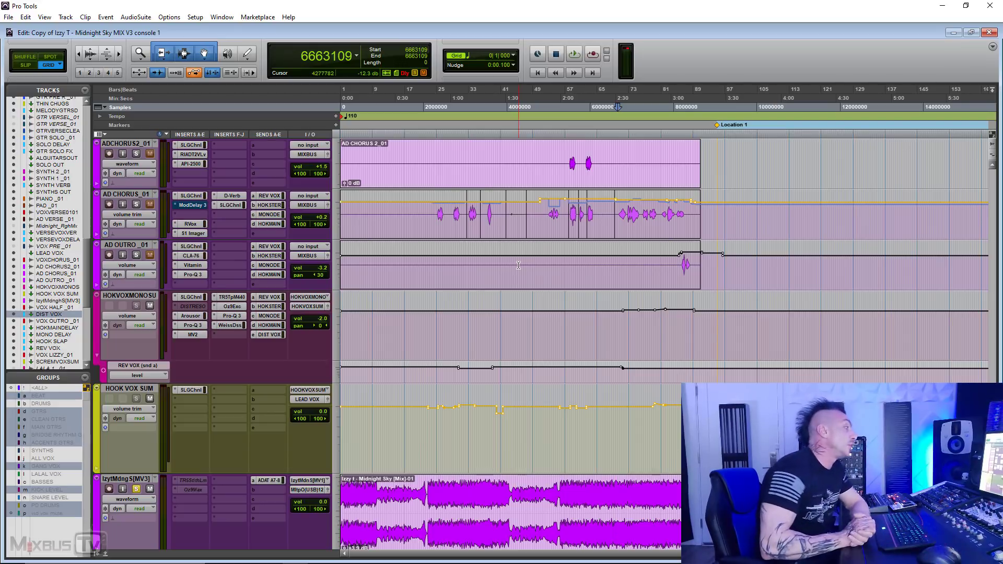